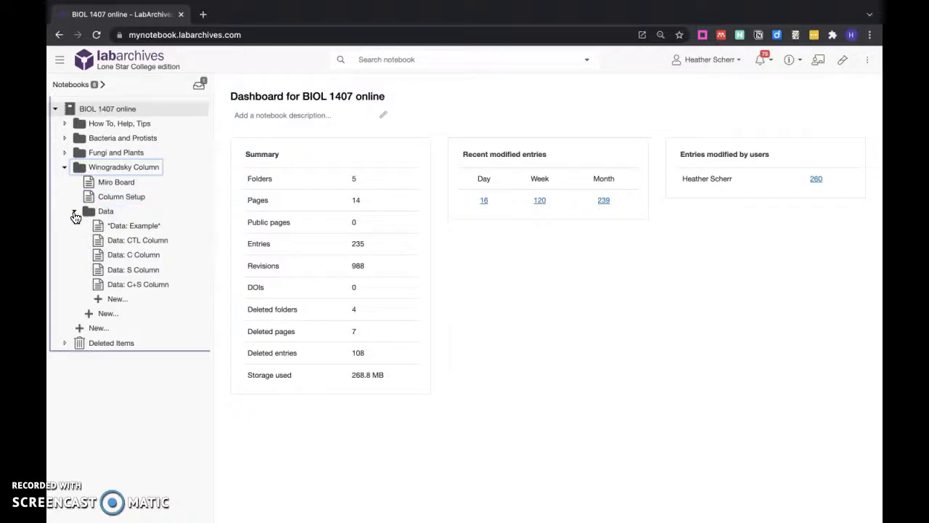
Open the *Data: Example* page and review its sample photo tables, observations, Summary, and Questions and To Do sections.
{"action": "left_click", "coordinate": [139, 229]}
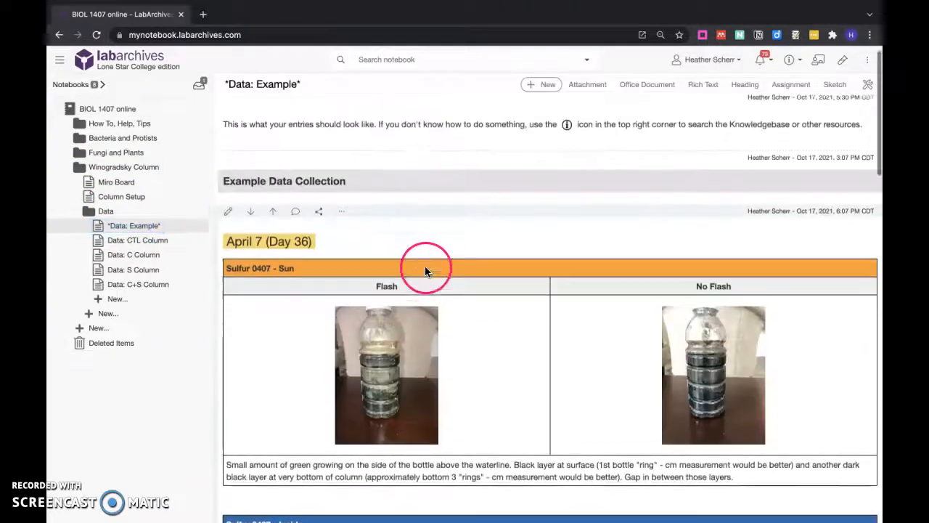
{"action": "scroll", "coordinate": [386, 325], "scroll_direction": "down", "scroll_amount": 3}
{"action": "scroll", "coordinate": [385, 325], "scroll_direction": "down", "scroll_amount": 6}
{"action": "scroll", "coordinate": [385, 325], "scroll_direction": "up", "scroll_amount": 8}
{"action": "scroll", "coordinate": [385, 325], "scroll_direction": "down", "scroll_amount": 4}
{"action": "scroll", "coordinate": [386, 325], "scroll_direction": "up", "scroll_amount": 4}
{"action": "scroll", "coordinate": [386, 325], "scroll_direction": "down", "scroll_amount": 2}
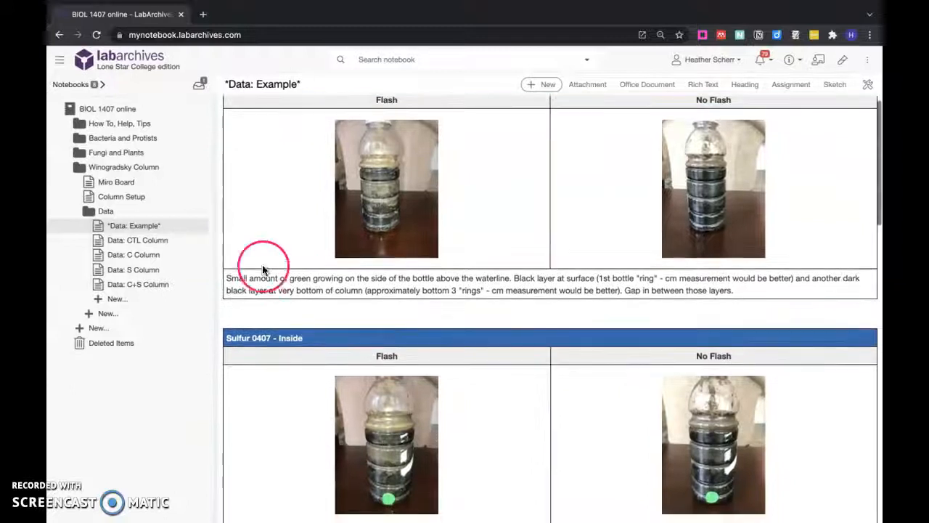
{"action": "scroll", "coordinate": [285, 282], "scroll_direction": "down", "scroll_amount": 3}
{"action": "scroll", "coordinate": [285, 282], "scroll_direction": "down", "scroll_amount": 4}
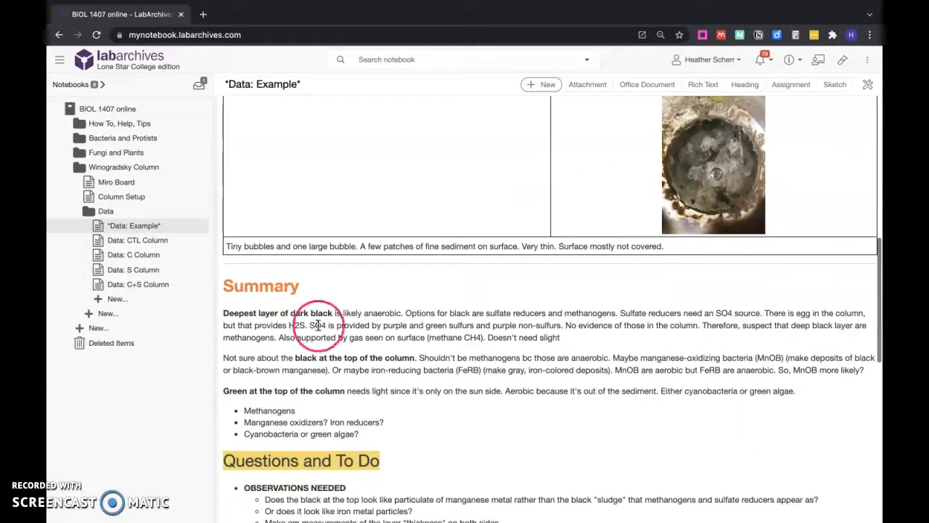
{"action": "scroll", "coordinate": [290, 289], "scroll_direction": "down", "scroll_amount": 2}
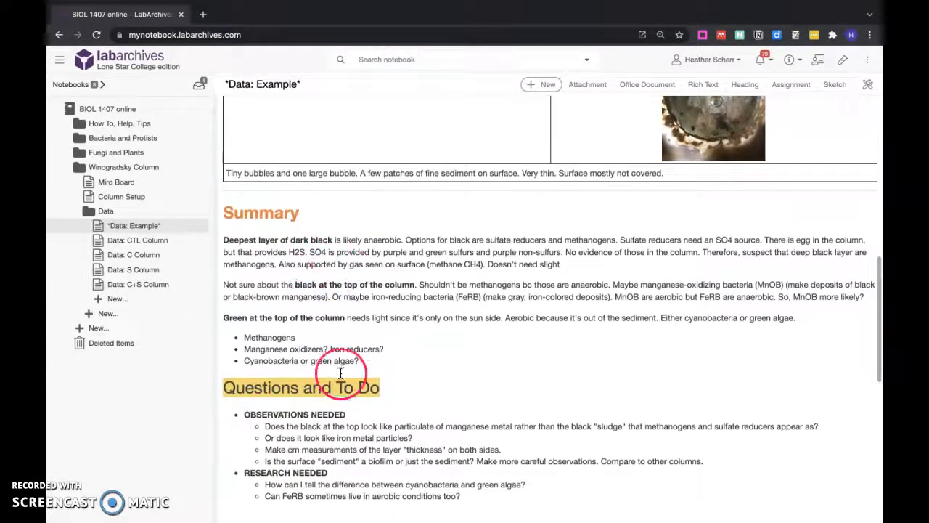
{"action": "scroll", "coordinate": [286, 291], "scroll_direction": "down", "scroll_amount": 3}
{"action": "scroll", "coordinate": [286, 290], "scroll_direction": "down", "scroll_amount": 1}
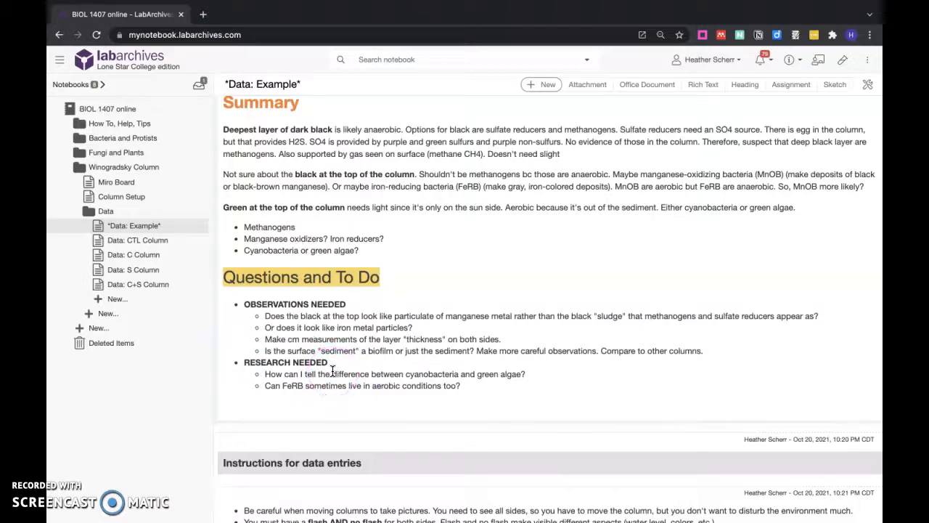
Read the instructions for data entries on the example page, including the file naming format and template copying rules.
{"action": "scroll", "coordinate": [332, 371], "scroll_direction": "down", "scroll_amount": 1}
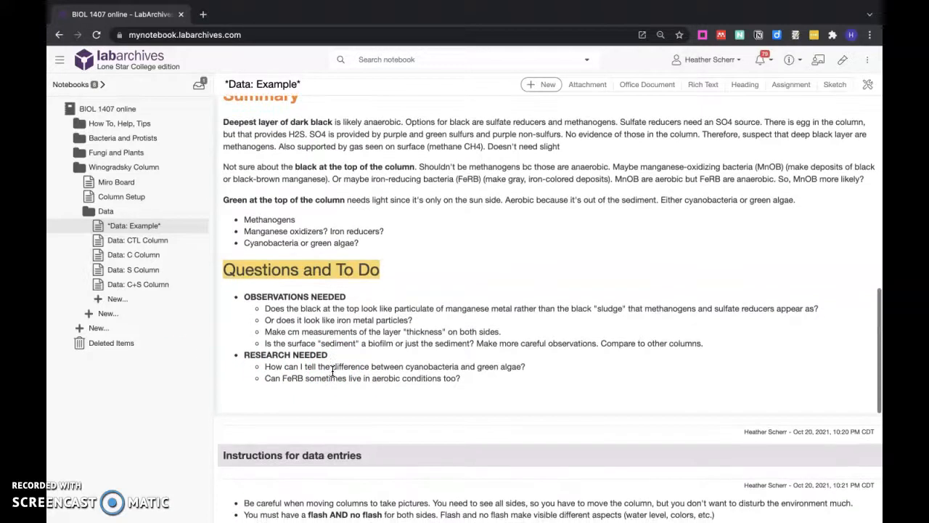
{"action": "scroll", "coordinate": [332, 371], "scroll_direction": "down", "scroll_amount": 5}
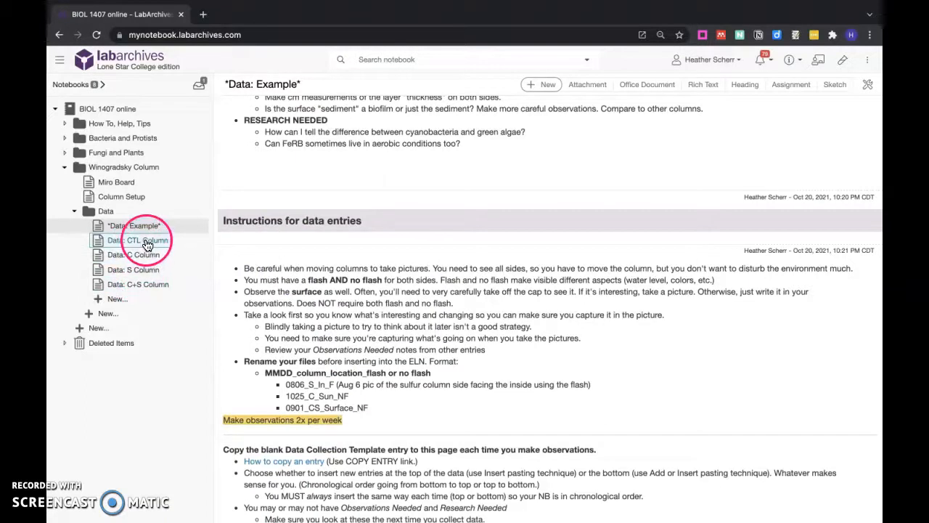
{"action": "scroll", "coordinate": [265, 309], "scroll_direction": "down", "scroll_amount": 1}
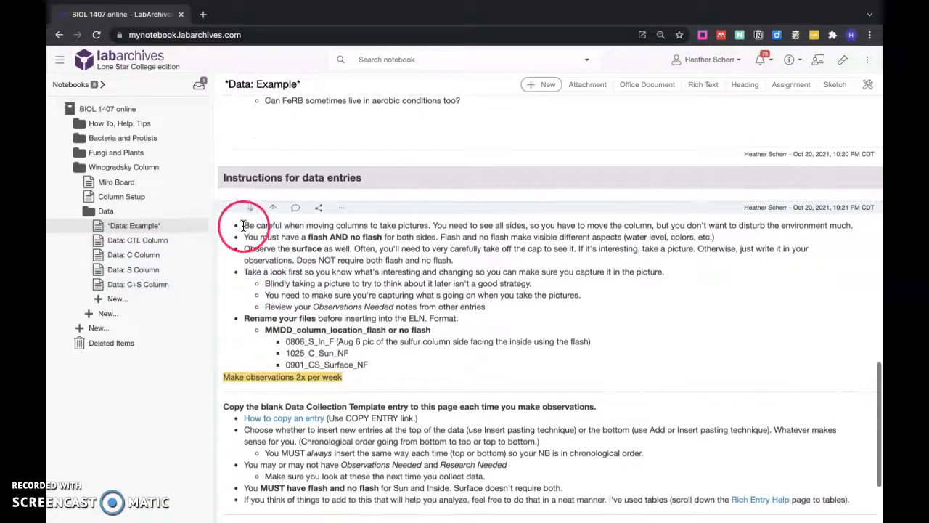
{"action": "scroll", "coordinate": [385, 436], "scroll_direction": "down", "scroll_amount": 2}
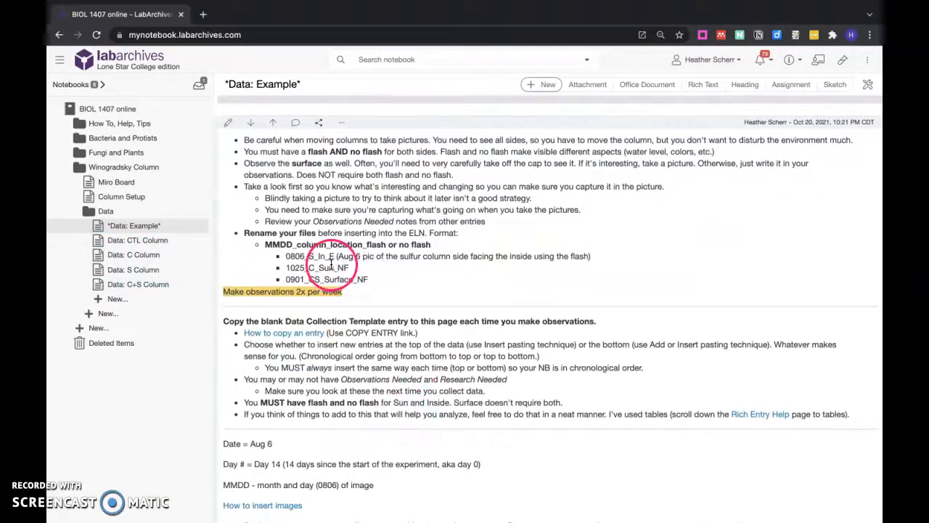
{"action": "scroll", "coordinate": [332, 261], "scroll_direction": "up", "scroll_amount": 2}
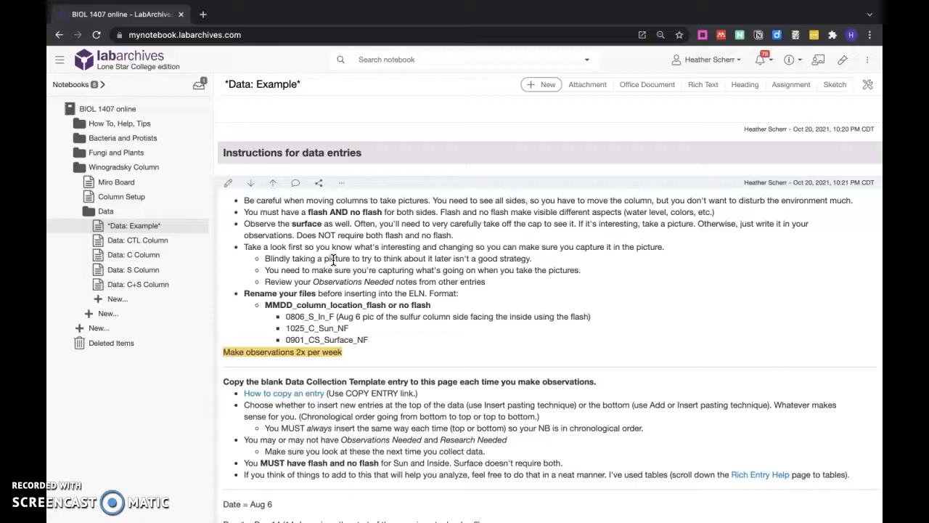
{"action": "scroll", "coordinate": [333, 260], "scroll_direction": "down", "scroll_amount": 3}
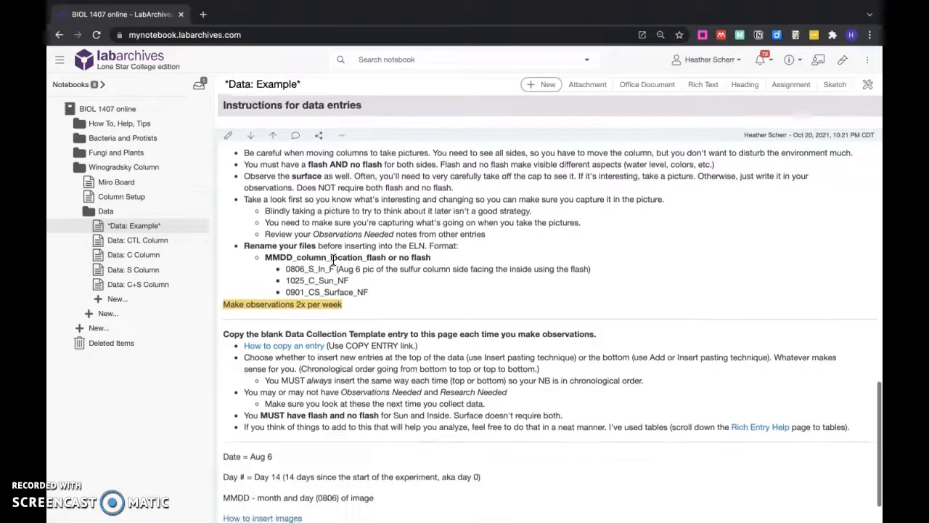
{"action": "left_click", "coordinate": [356, 279]}
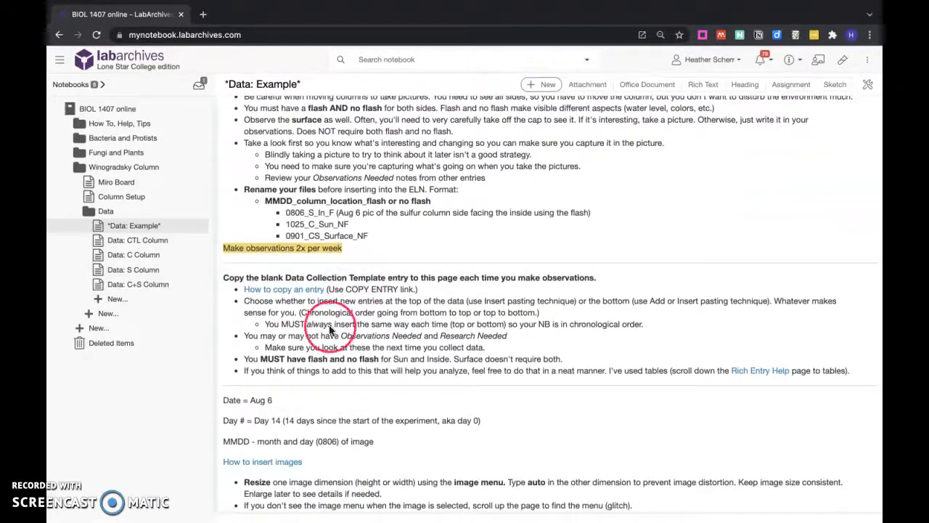
{"action": "scroll", "coordinate": [271, 306], "scroll_direction": "up", "scroll_amount": 3}
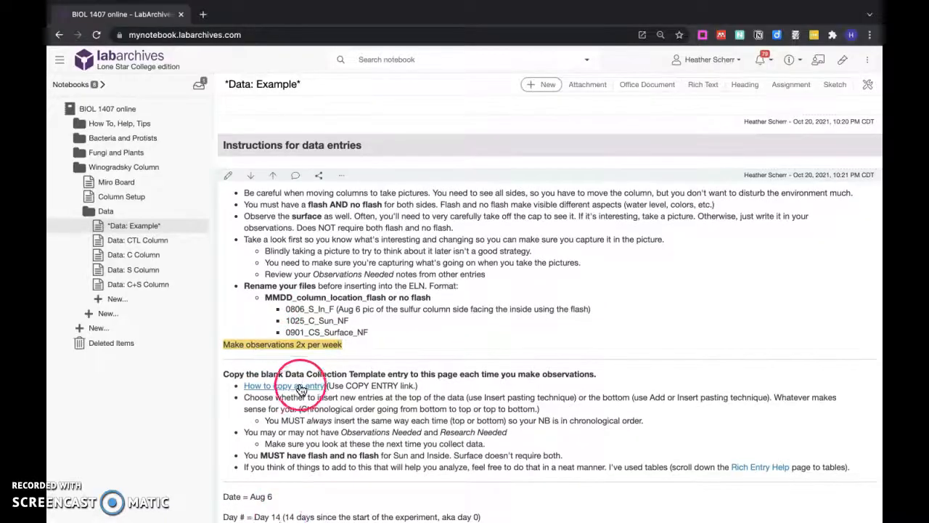
Open the Data: CTL Column page and copy the blank Date (Day #) entry under the Data Collection Template heading.
{"action": "left_click", "coordinate": [130, 242]}
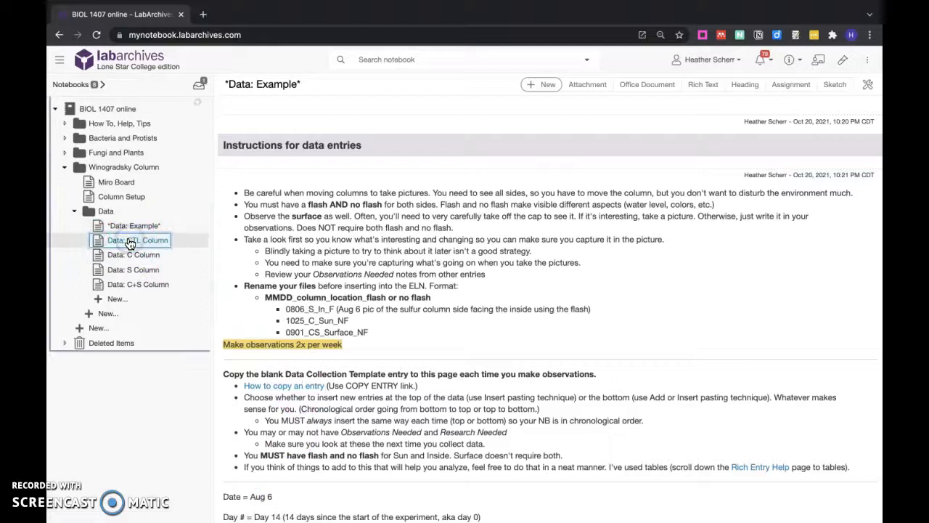
{"action": "scroll", "coordinate": [269, 261], "scroll_direction": "down", "scroll_amount": 3}
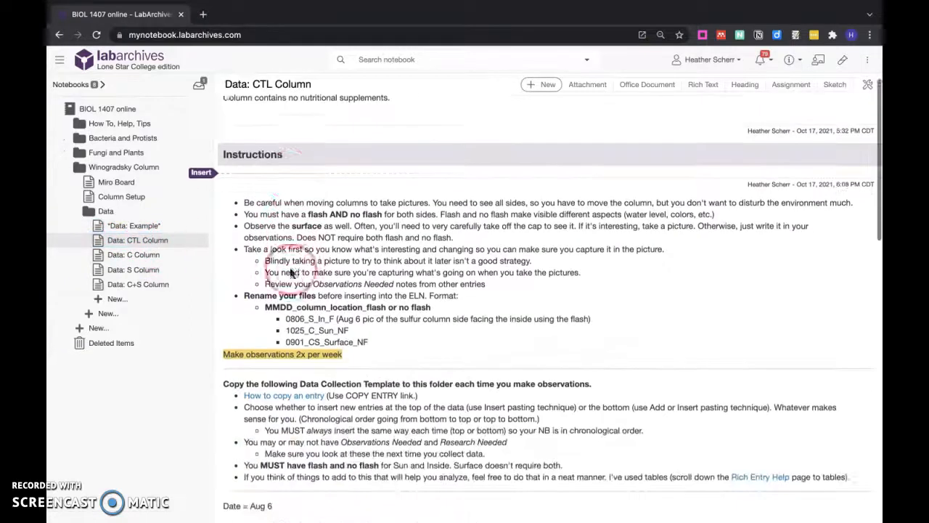
{"action": "scroll", "coordinate": [280, 435], "scroll_direction": "down", "scroll_amount": 10}
{"action": "left_click", "coordinate": [297, 234]}
{"action": "scroll", "coordinate": [311, 208], "scroll_direction": "up", "scroll_amount": 1}
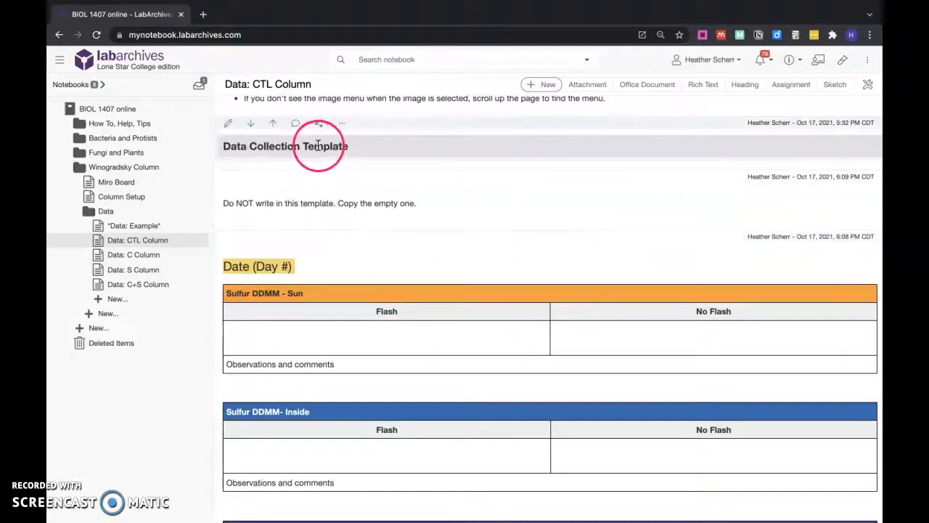
{"action": "scroll", "coordinate": [349, 151], "scroll_direction": "down", "scroll_amount": 1}
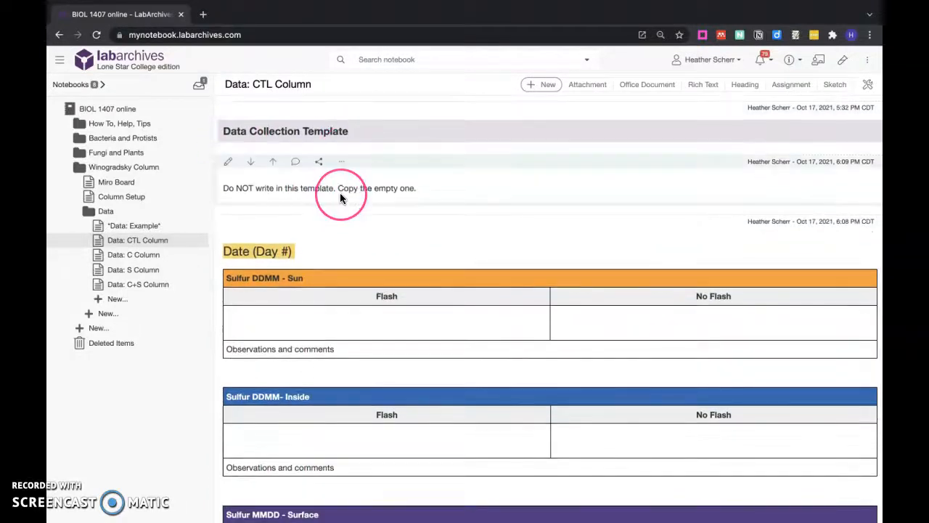
{"action": "scroll", "coordinate": [340, 193], "scroll_direction": "down", "scroll_amount": 3}
{"action": "scroll", "coordinate": [364, 141], "scroll_direction": "up", "scroll_amount": 1}
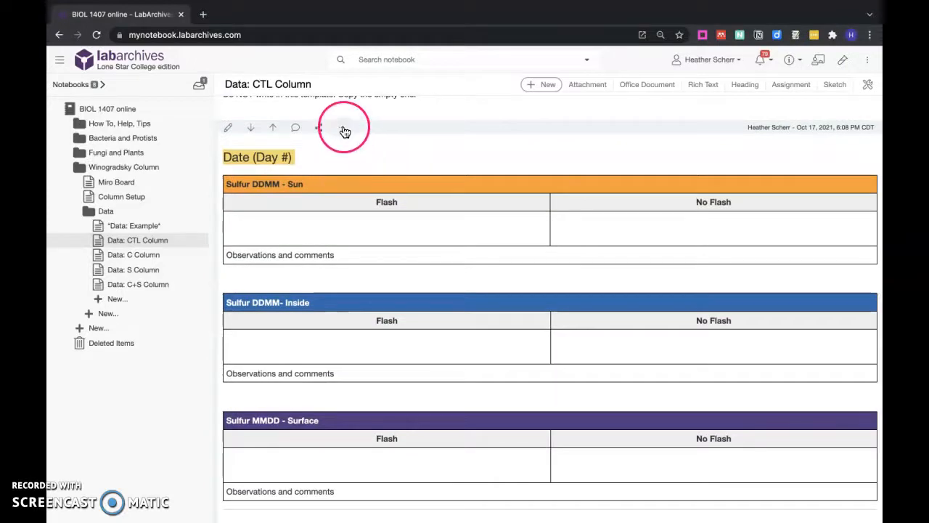
{"action": "left_click", "coordinate": [344, 129]}
{"action": "left_click", "coordinate": [353, 150]}
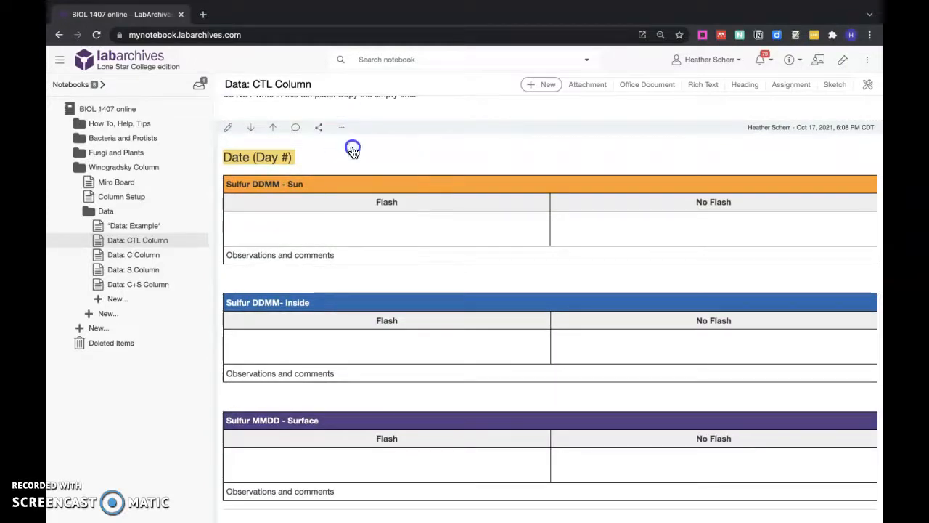
Add the copied template entry as a new entry at the end of the Data: CTL Column page.
{"action": "scroll", "coordinate": [375, 166], "scroll_direction": "down", "scroll_amount": 3}
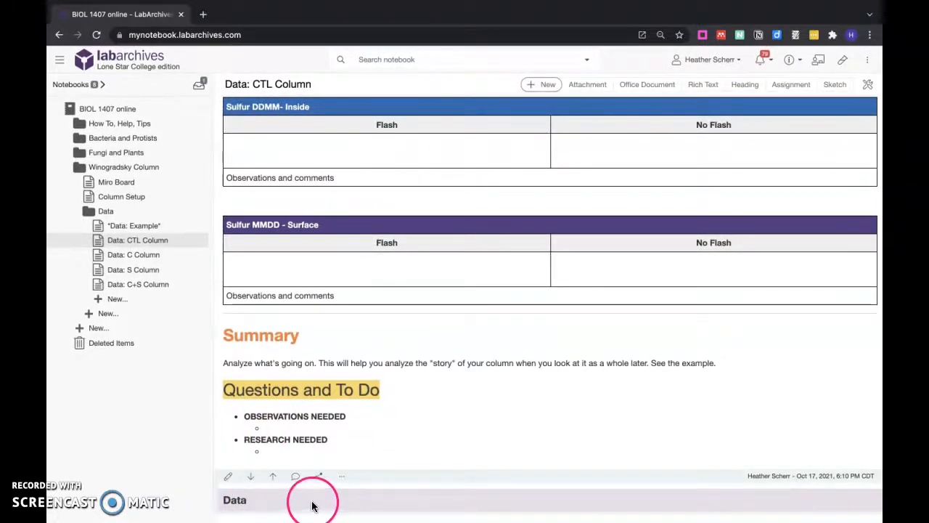
{"action": "left_click", "coordinate": [538, 85]}
{"action": "left_click", "coordinate": [546, 103]}
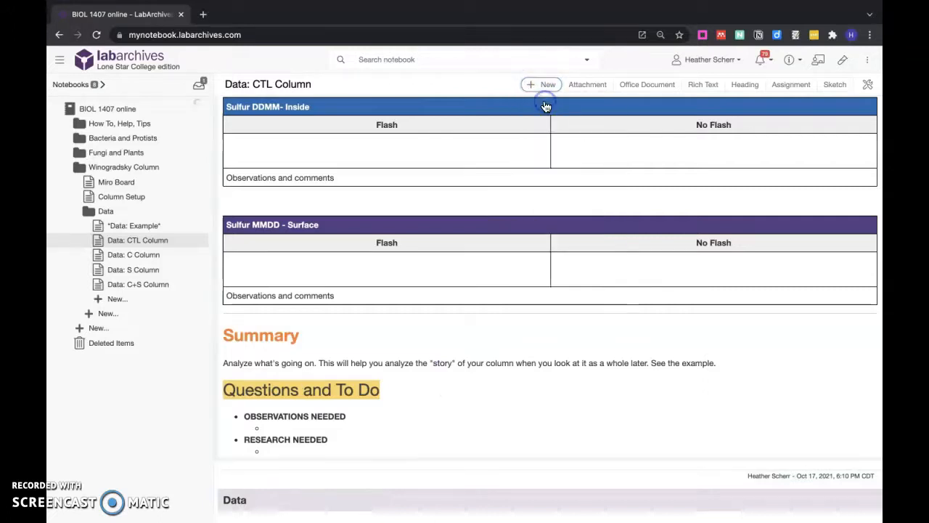
{"action": "scroll", "coordinate": [414, 369], "scroll_direction": "down", "scroll_amount": 5}
{"action": "scroll", "coordinate": [414, 369], "scroll_direction": "down", "scroll_amount": 2}
{"action": "scroll", "coordinate": [413, 369], "scroll_direction": "up", "scroll_amount": 2}
{"action": "scroll", "coordinate": [414, 369], "scroll_direction": "down", "scroll_amount": 1}
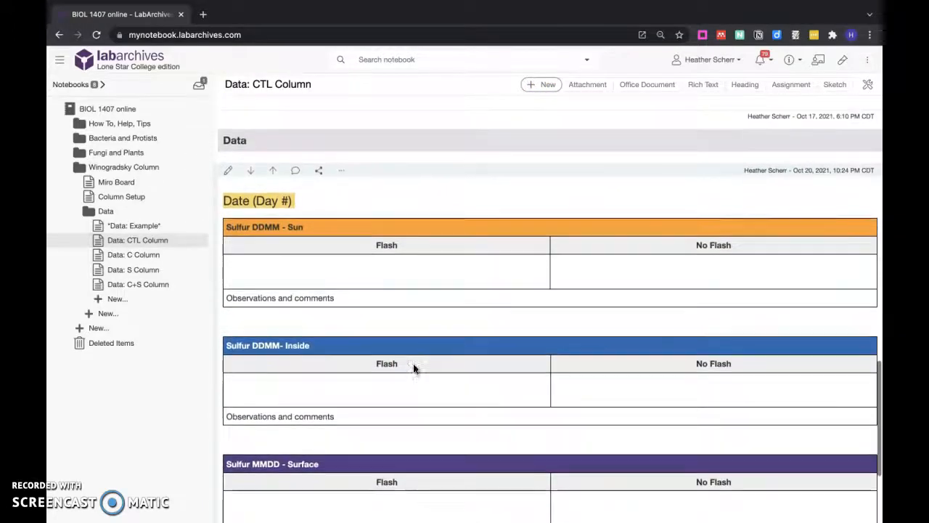
Delete the template copy just added under the Data heading.
{"action": "left_click", "coordinate": [345, 175]}
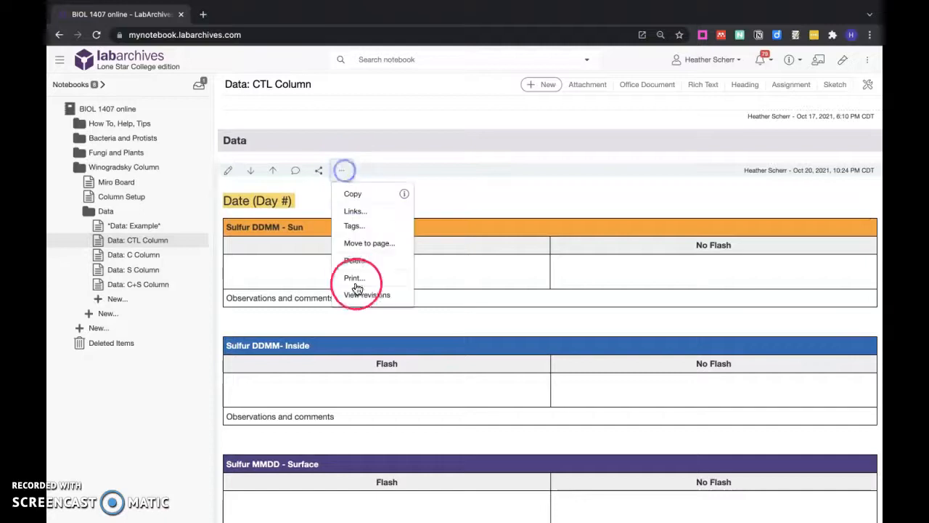
{"action": "left_click", "coordinate": [355, 258]}
{"action": "left_click", "coordinate": [502, 312]}
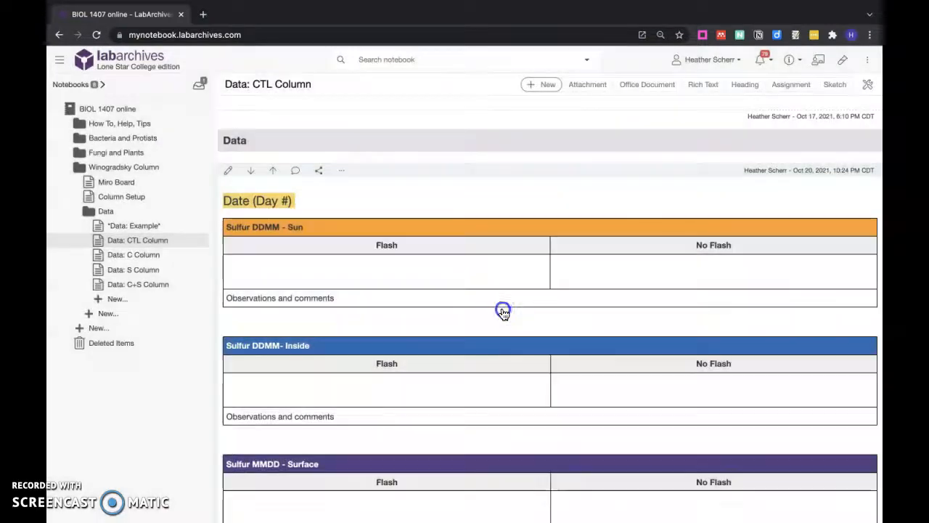
Insert the copied template entry directly below the Data heading on the Data: CTL Column page.
{"action": "scroll", "coordinate": [394, 394], "scroll_direction": "down", "scroll_amount": 3}
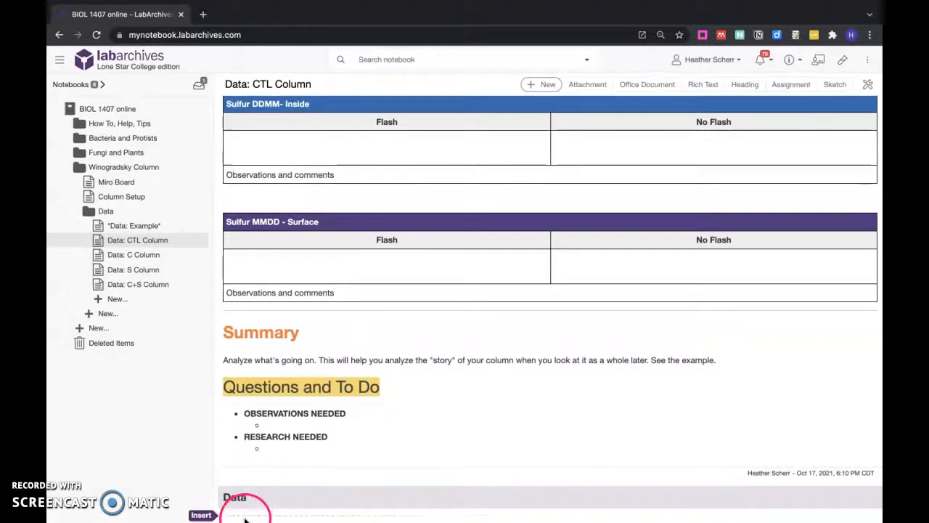
{"action": "left_click", "coordinate": [200, 515]}
{"action": "left_click", "coordinate": [399, 515]}
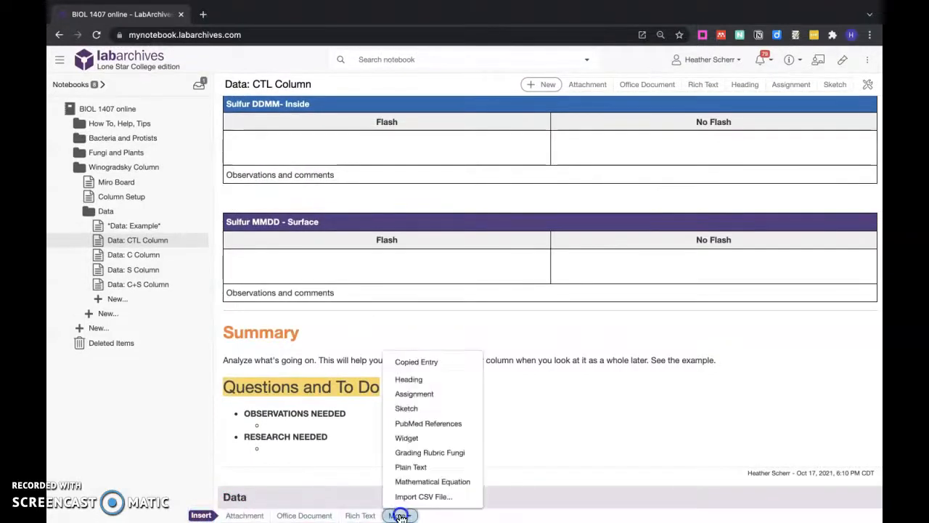
{"action": "left_click", "coordinate": [430, 358]}
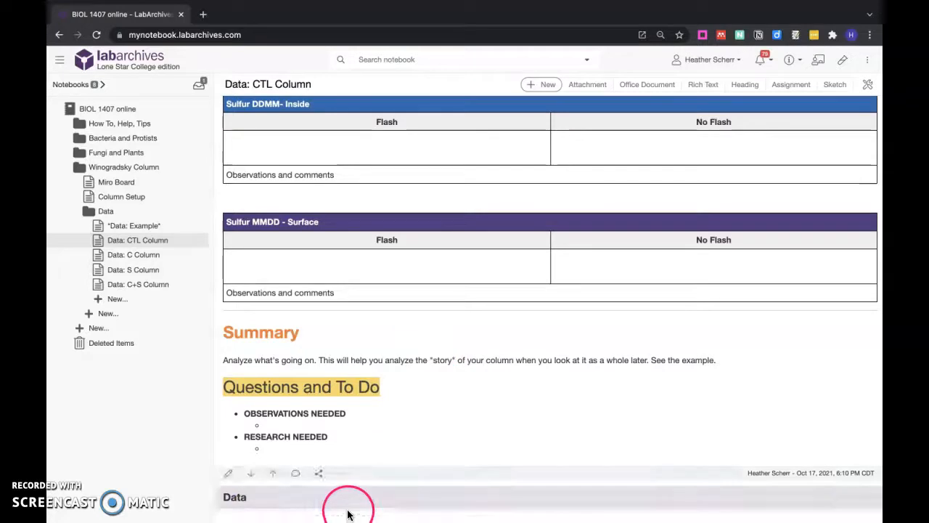
{"action": "left_click", "coordinate": [400, 515]}
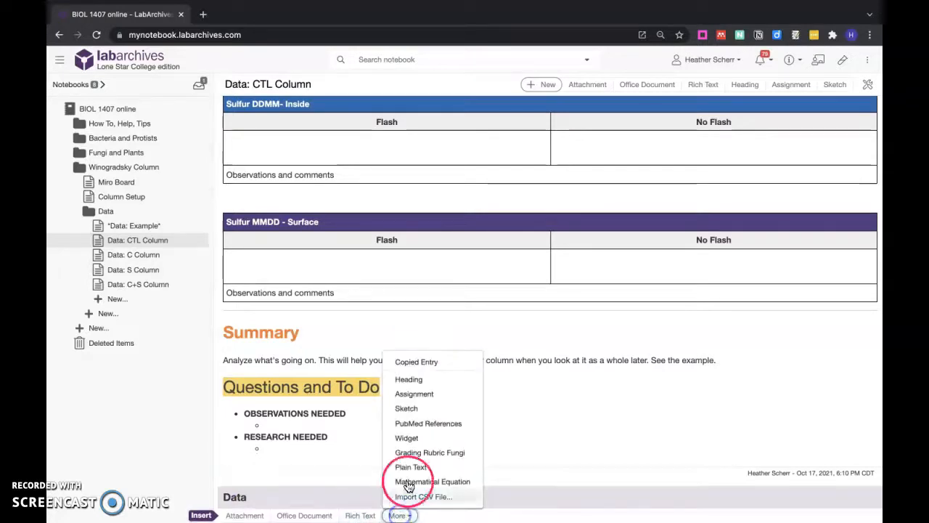
{"action": "left_click", "coordinate": [416, 358]}
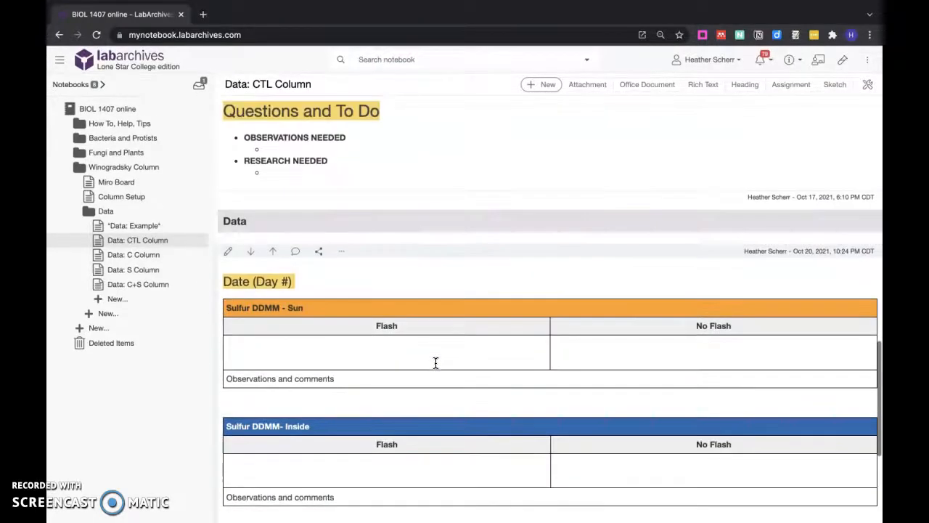
{"action": "left_click", "coordinate": [250, 269]}
{"action": "left_click", "coordinate": [278, 260]}
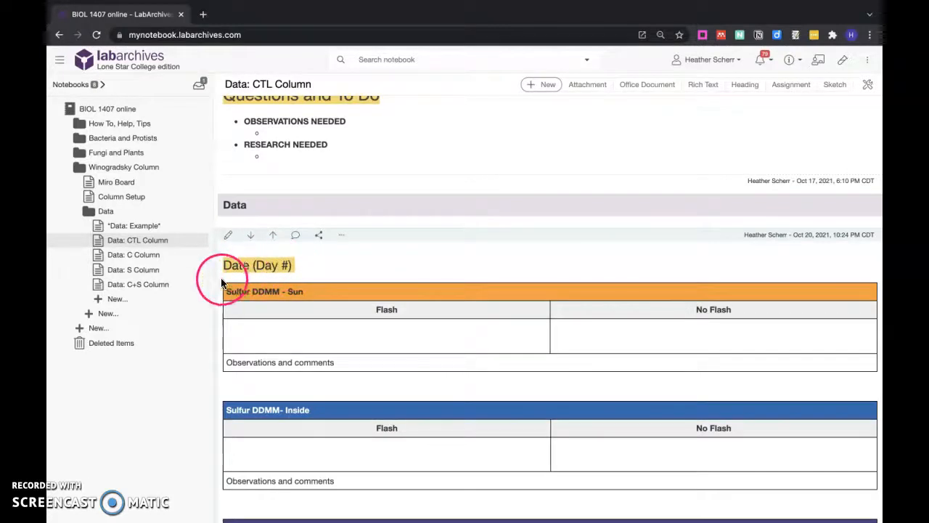
Open the blank template entry under the Data heading for editing, with the Sulfur DDMM - Sun table's Flash cell active.
{"action": "scroll", "coordinate": [228, 284], "scroll_direction": "up", "scroll_amount": 3}
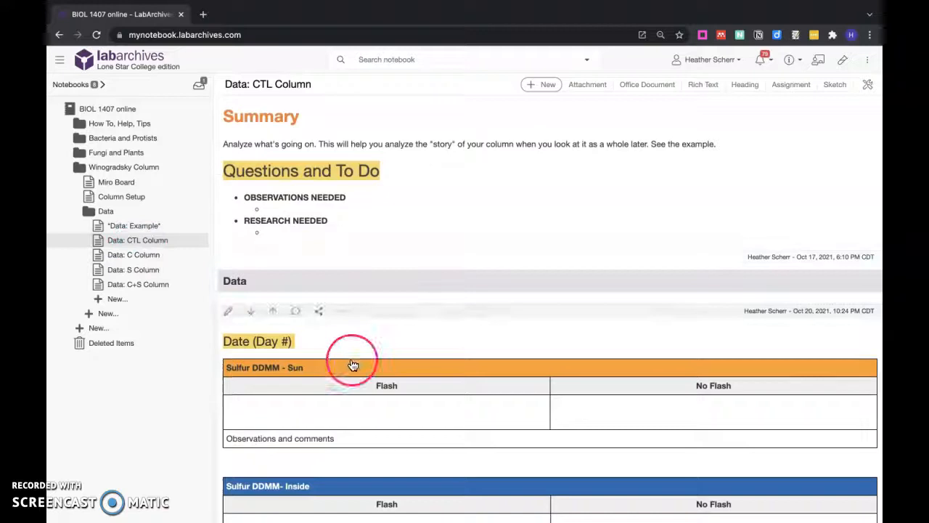
{"action": "scroll", "coordinate": [353, 365], "scroll_direction": "down", "scroll_amount": 5}
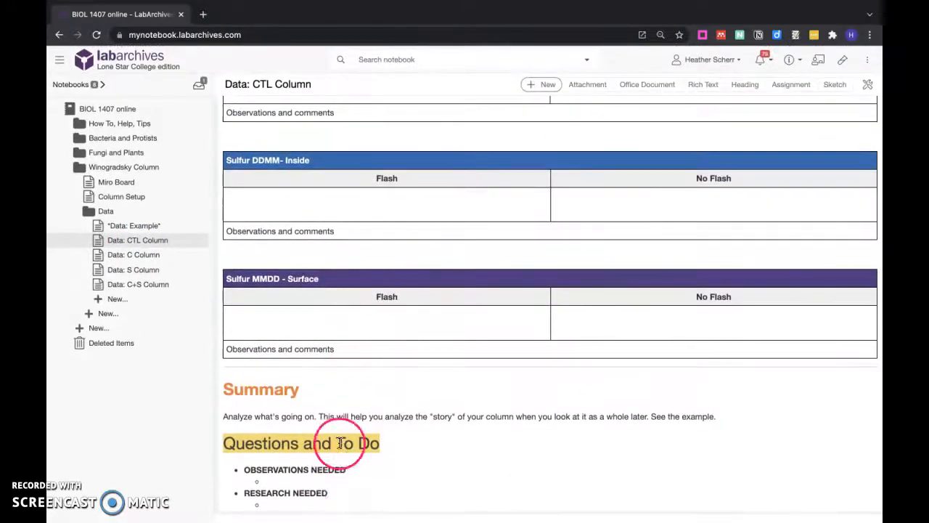
{"action": "scroll", "coordinate": [355, 363], "scroll_direction": "up", "scroll_amount": 4}
{"action": "left_click", "coordinate": [226, 193]}
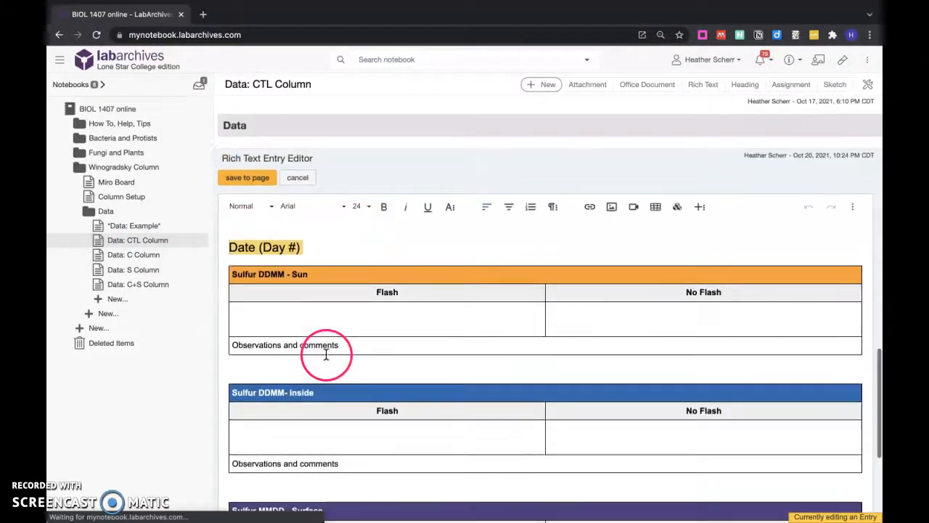
{"action": "left_click", "coordinate": [324, 318]}
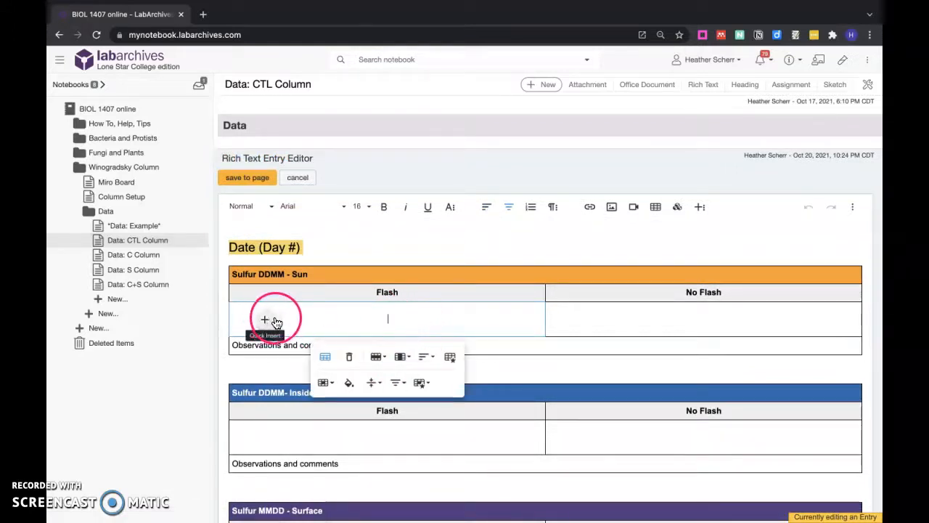
{"action": "left_click", "coordinate": [613, 207]}
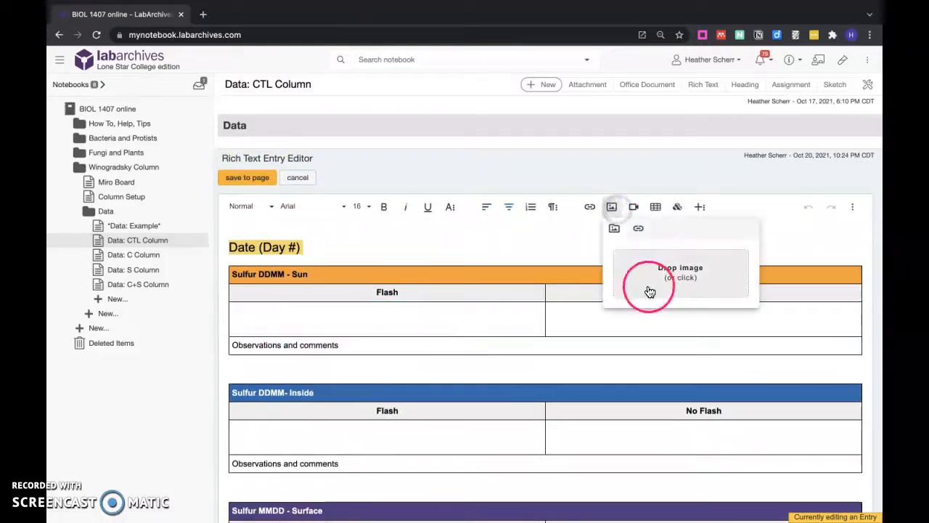
{"action": "left_click", "coordinate": [613, 207]}
{"action": "left_click", "coordinate": [265, 325]}
{"action": "left_click", "coordinate": [260, 319]}
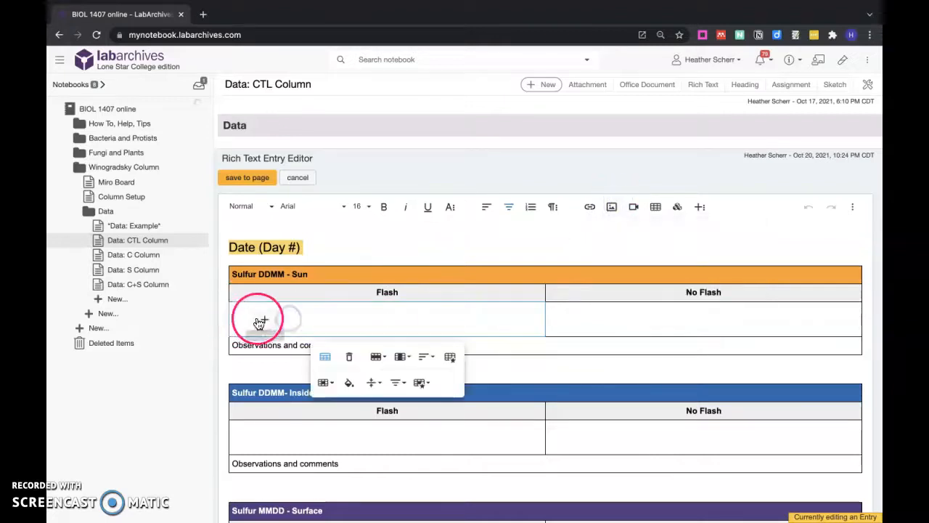
{"action": "left_click", "coordinate": [302, 325]}
{"action": "left_click", "coordinate": [477, 318]}
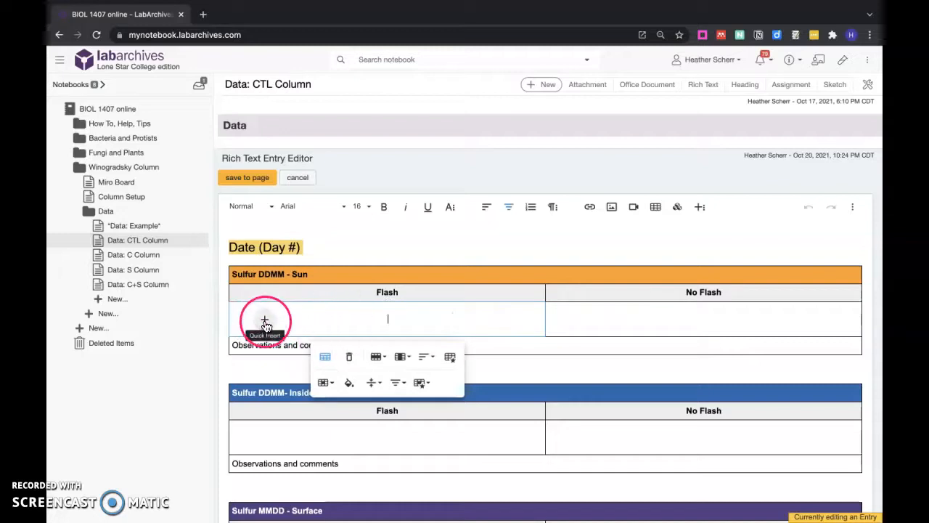
Insert Oral smear_400X_2.jpg from the Bacteria LP images folder into the Flash cell of the Sulfur DDMM - Sun table.
{"action": "left_click", "coordinate": [298, 326]}
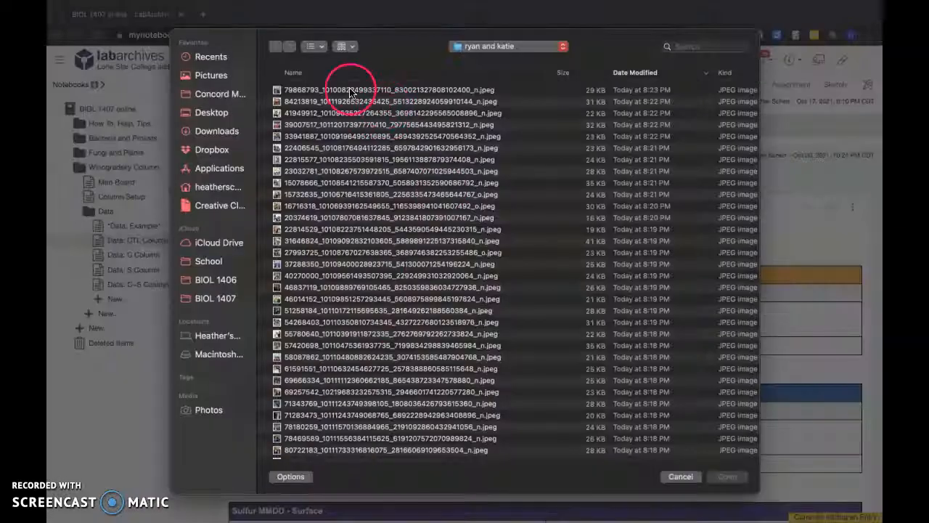
{"action": "left_click", "coordinate": [350, 90]}
{"action": "scroll", "coordinate": [351, 273], "scroll_direction": "down", "scroll_amount": 5}
{"action": "left_click", "coordinate": [508, 46]}
{"action": "left_click", "coordinate": [491, 156]}
{"action": "left_click", "coordinate": [478, 149]}
{"action": "double_click", "coordinate": [340, 116]}
{"action": "left_click", "coordinate": [320, 125]}
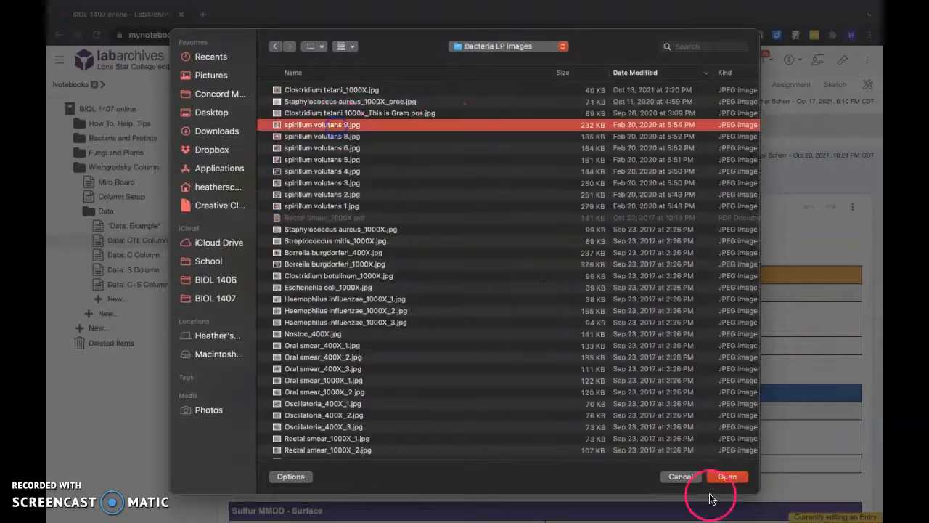
{"action": "left_click", "coordinate": [344, 359]}
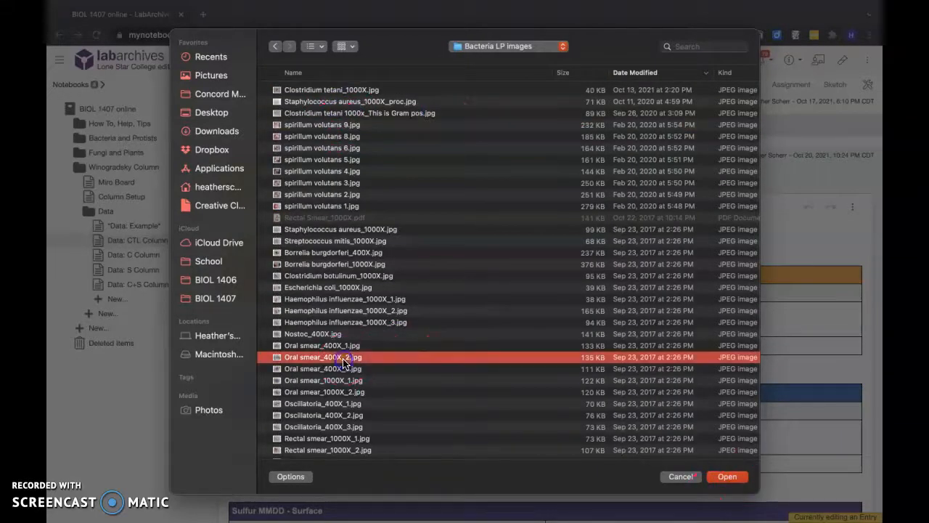
{"action": "left_click", "coordinate": [724, 477]}
Set the height of the image in the Sulfur DDMM - Sun Flash cell to 300.
{"action": "left_click", "coordinate": [526, 428]}
{"action": "left_click", "coordinate": [419, 402]}
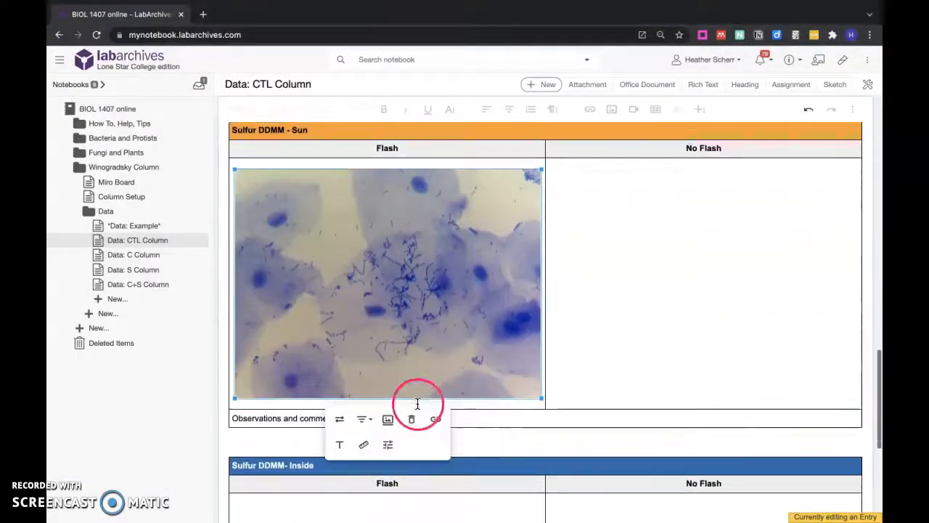
{"action": "left_click", "coordinate": [548, 403]}
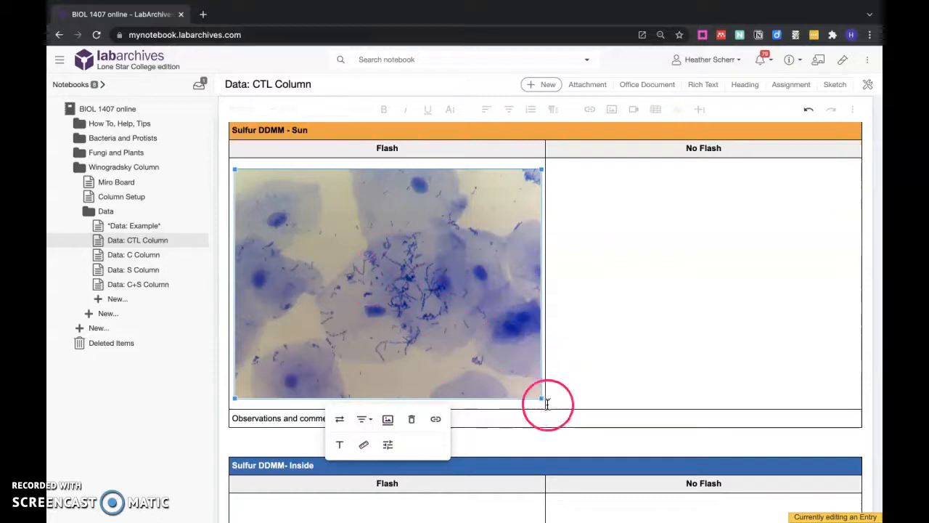
{"action": "left_click", "coordinate": [363, 444]}
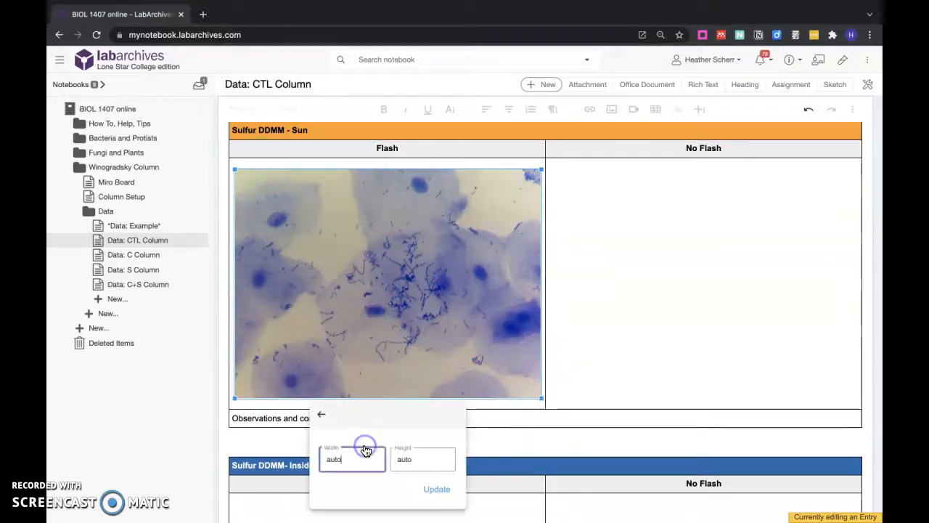
{"action": "left_click", "coordinate": [434, 460]}
{"action": "type", "text": "300"}
{"action": "left_click", "coordinate": [445, 490]}
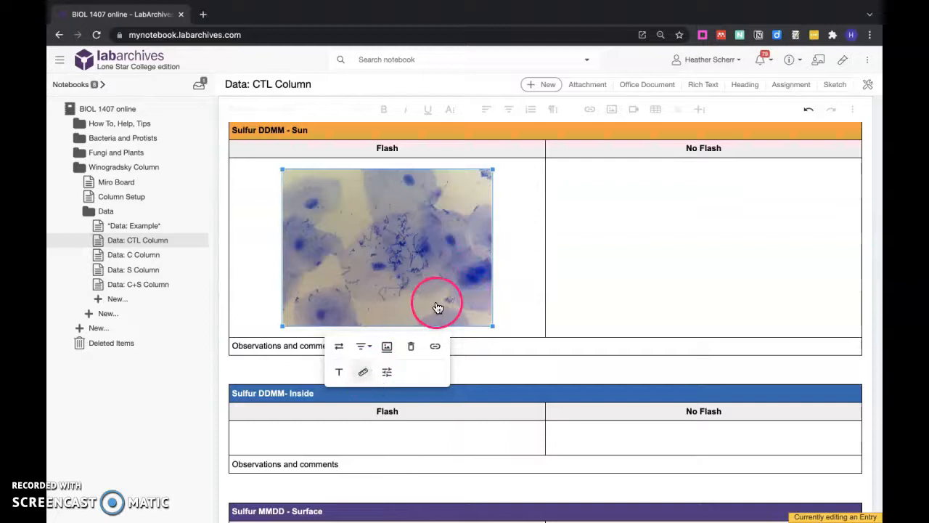
Reduce the image in the Flash cell to a height of 200.
{"action": "left_click", "coordinate": [363, 371]}
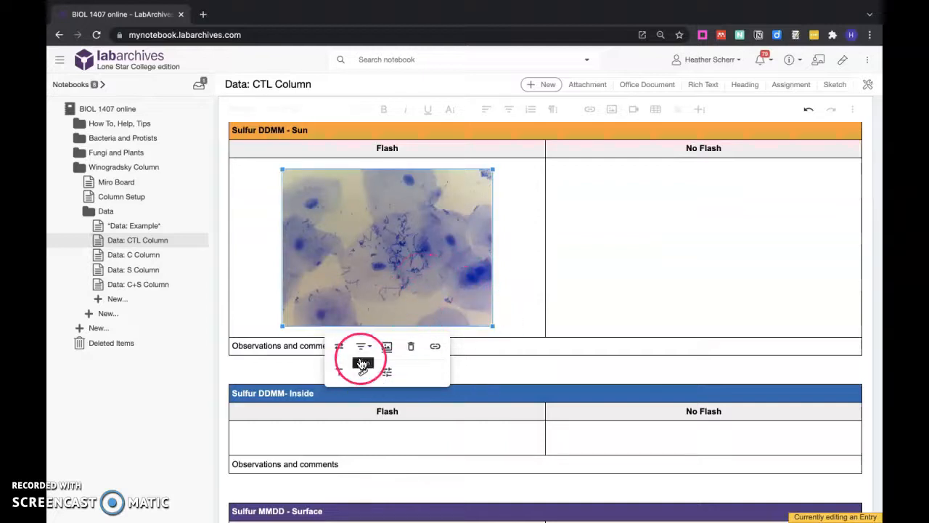
{"action": "left_click", "coordinate": [421, 387]}
{"action": "type", "text": "200"}
{"action": "key", "text": "Return"}
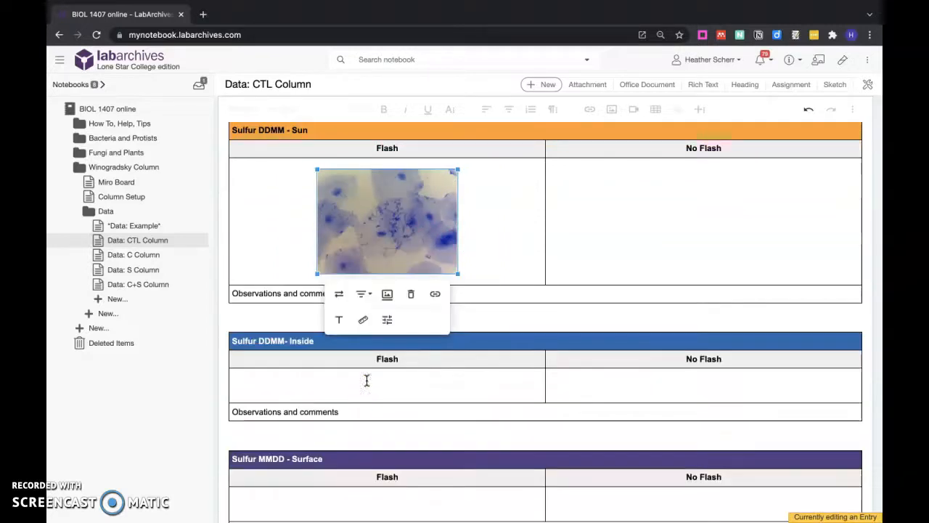
{"action": "left_click", "coordinate": [512, 218]}
Examine the resized image, the blank template further up the page, and the Flash and No Flash cells of the tables.
{"action": "scroll", "coordinate": [608, 393], "scroll_direction": "up", "scroll_amount": 3}
{"action": "scroll", "coordinate": [608, 390], "scroll_direction": "down", "scroll_amount": 2}
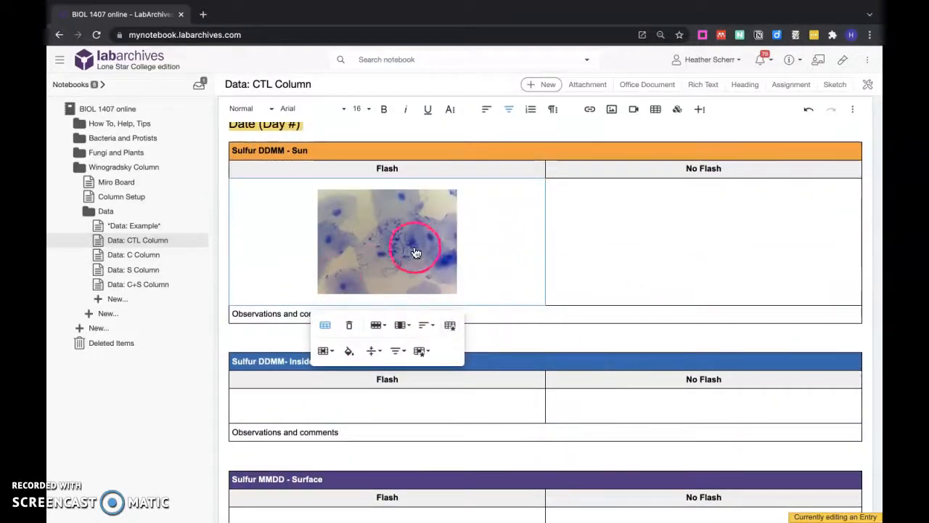
{"action": "left_click", "coordinate": [365, 251]}
{"action": "left_click", "coordinate": [370, 335]}
{"action": "scroll", "coordinate": [504, 273], "scroll_direction": "up", "scroll_amount": 7}
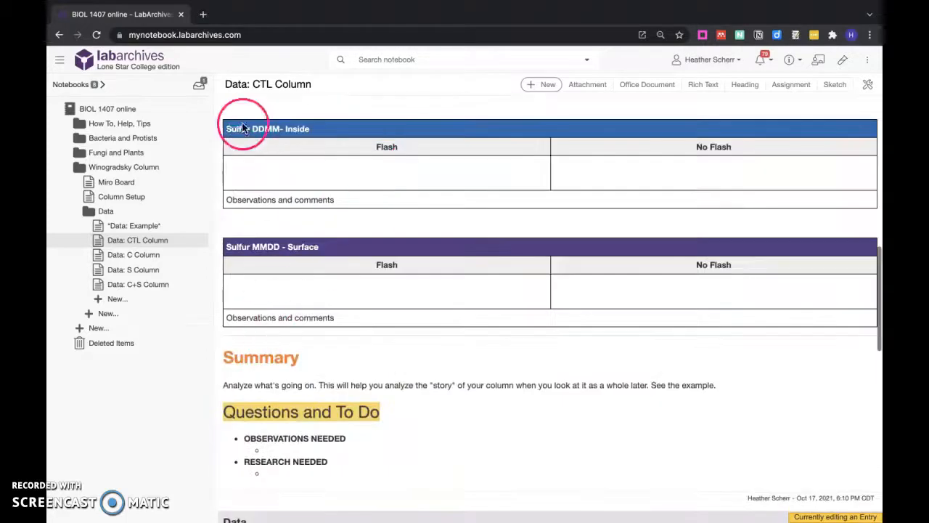
{"action": "scroll", "coordinate": [267, 142], "scroll_direction": "up", "scroll_amount": 12}
{"action": "scroll", "coordinate": [268, 142], "scroll_direction": "down", "scroll_amount": 15}
{"action": "scroll", "coordinate": [268, 136], "scroll_direction": "up", "scroll_amount": 3}
{"action": "scroll", "coordinate": [267, 136], "scroll_direction": "down", "scroll_amount": 7}
{"action": "left_click", "coordinate": [499, 243]}
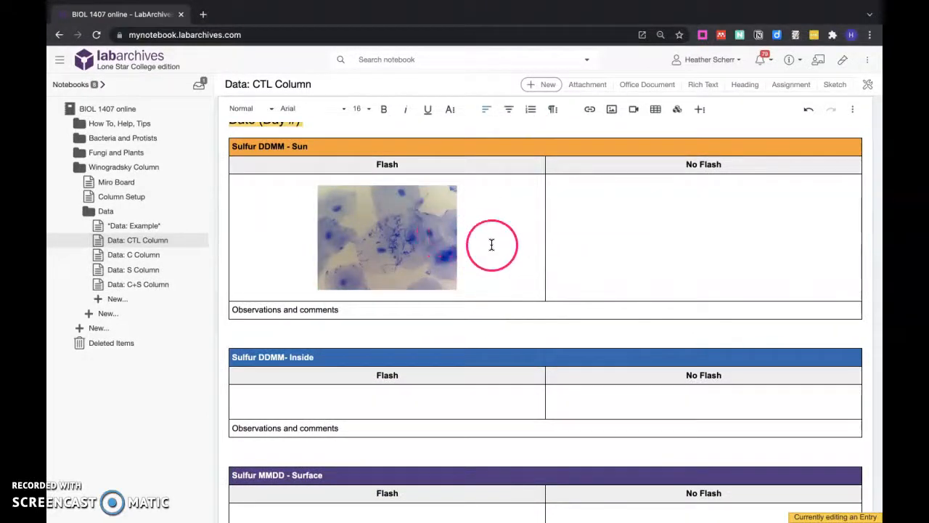
{"action": "left_click", "coordinate": [653, 206]}
{"action": "left_click", "coordinate": [425, 228]}
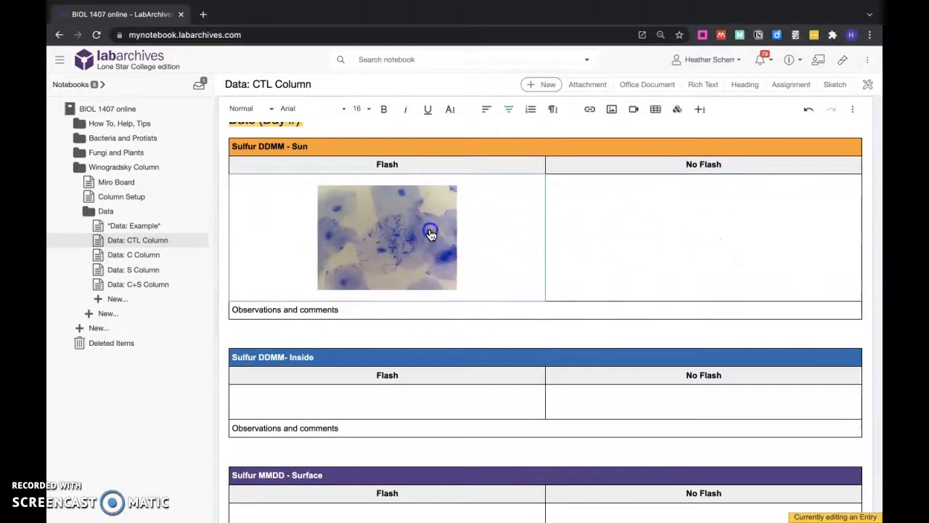
{"action": "left_click", "coordinate": [477, 313]}
{"action": "left_click", "coordinate": [451, 397]}
{"action": "left_click", "coordinate": [690, 392]}
{"action": "left_click", "coordinate": [426, 234]}
{"action": "left_click", "coordinate": [230, 354]}
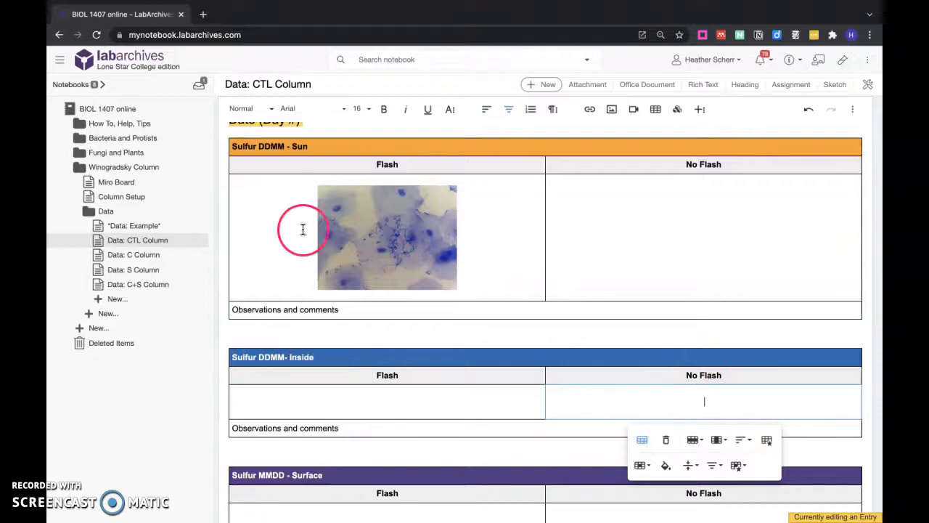
{"action": "scroll", "coordinate": [315, 209], "scroll_direction": "down", "scroll_amount": 3}
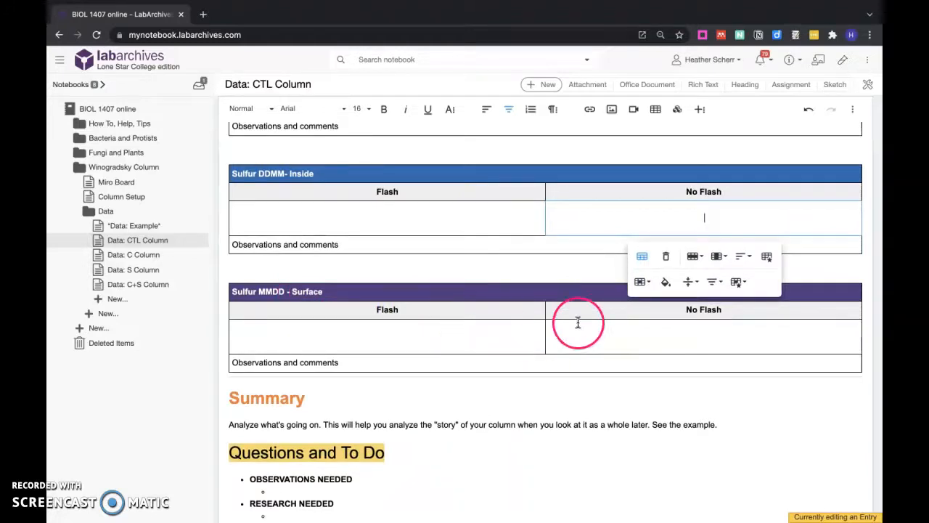
Delete the image from the Sulfur DDMM - Sun table's Flash cell.
{"action": "scroll", "coordinate": [455, 325], "scroll_direction": "up", "scroll_amount": 3}
{"action": "left_click", "coordinate": [421, 250]}
{"action": "key", "text": "Delete"}
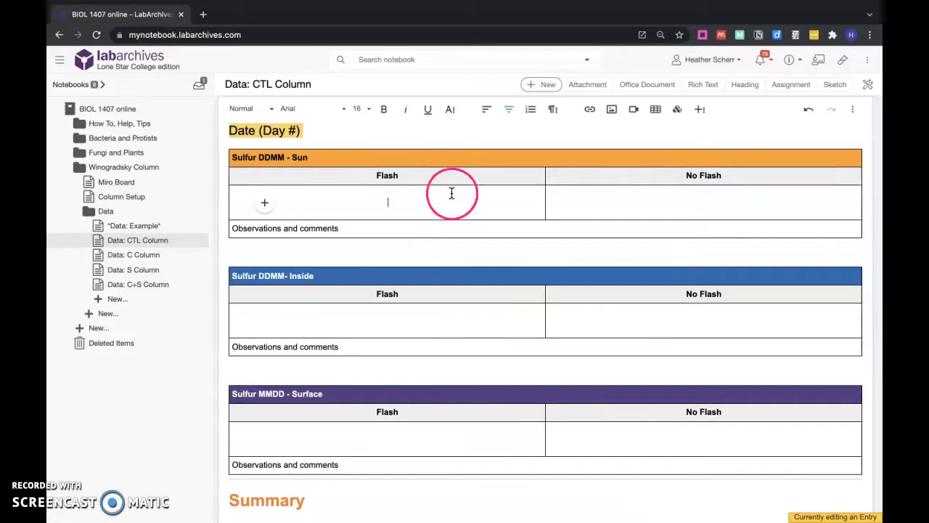
Cancel editing the template entry under Data and discard the unsaved changes.
{"action": "scroll", "coordinate": [408, 346], "scroll_direction": "down", "scroll_amount": 3}
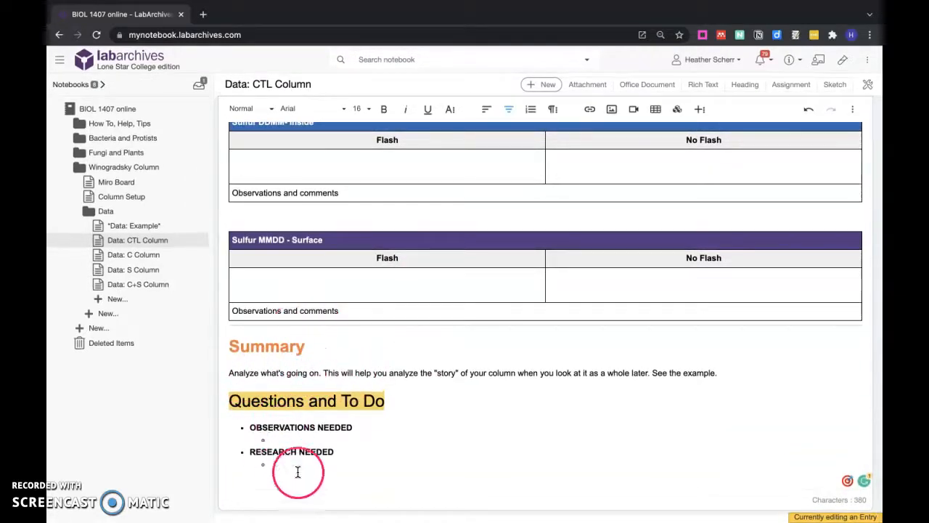
{"action": "scroll", "coordinate": [359, 305], "scroll_direction": "down", "scroll_amount": 5}
{"action": "left_click", "coordinate": [299, 273]}
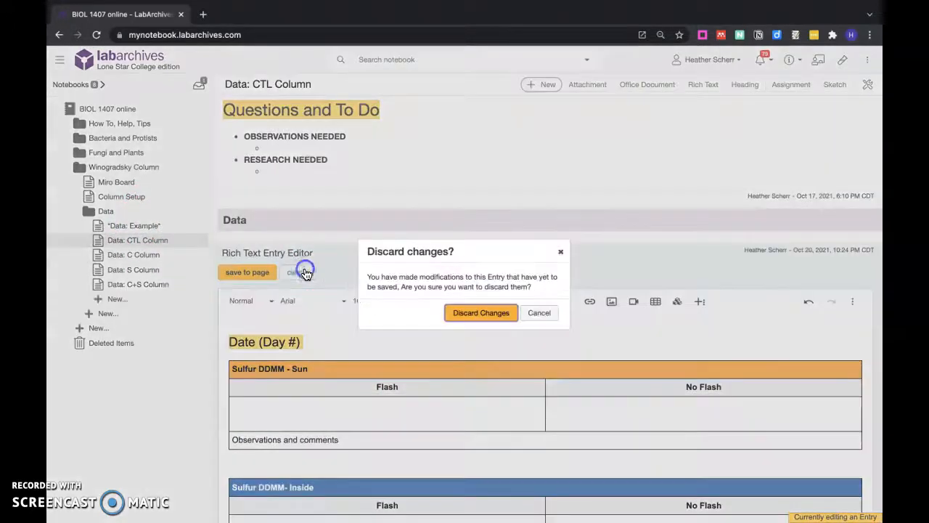
{"action": "left_click", "coordinate": [481, 313]}
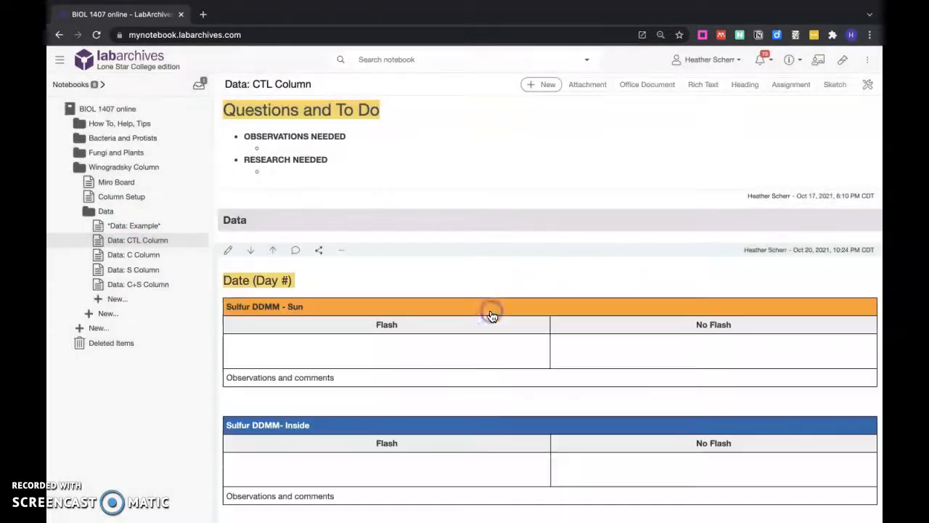
Delete the blank Date (Day #) entry below the Data heading on the Data: CTL Column page.
{"action": "left_click", "coordinate": [344, 249]}
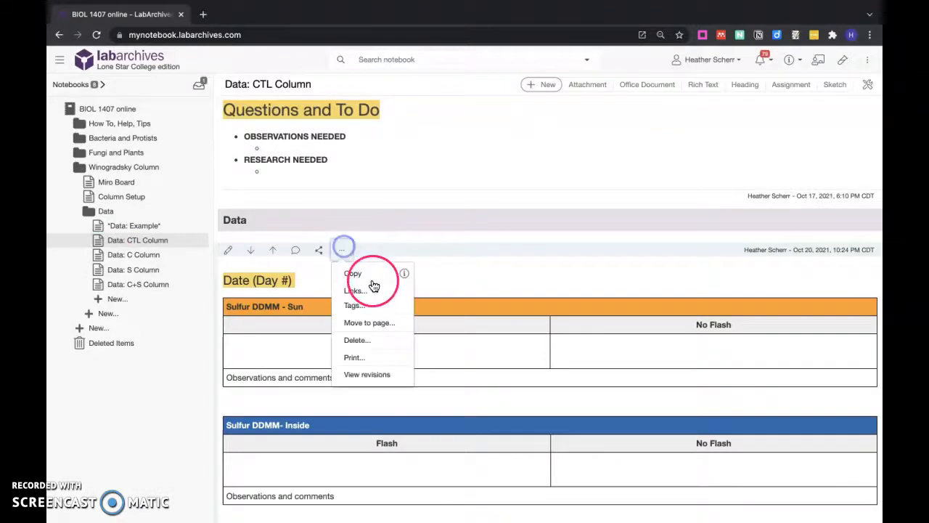
{"action": "left_click", "coordinate": [366, 341]}
{"action": "left_click", "coordinate": [491, 311]}
Insert a fresh copy of the copied Date (Day #) template entry directly below the Data heading.
{"action": "scroll", "coordinate": [508, 312], "scroll_direction": "up", "scroll_amount": 4}
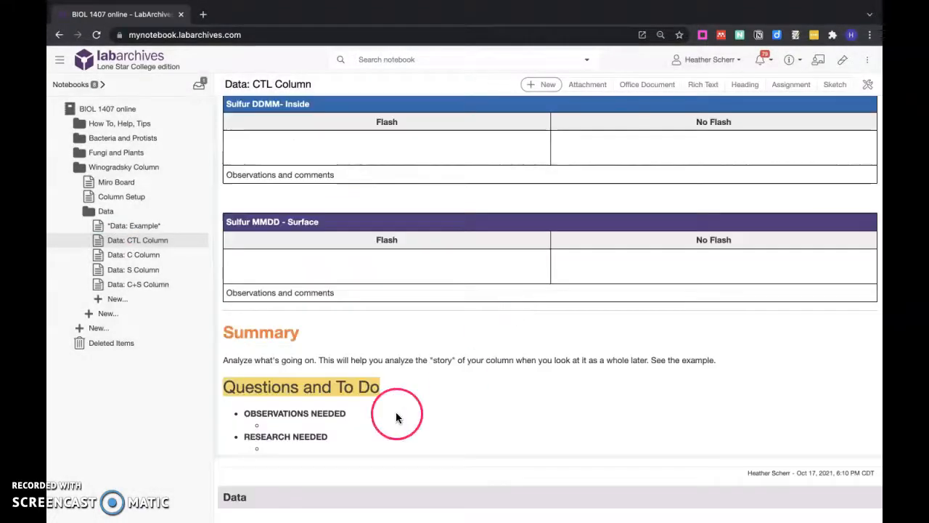
{"action": "left_click", "coordinate": [382, 512]}
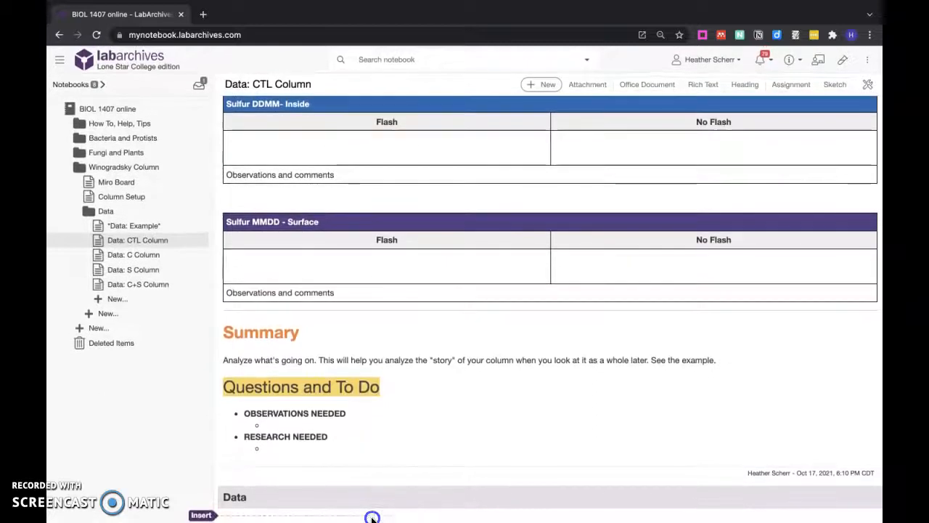
{"action": "left_click", "coordinate": [397, 515]}
{"action": "left_click", "coordinate": [412, 357]}
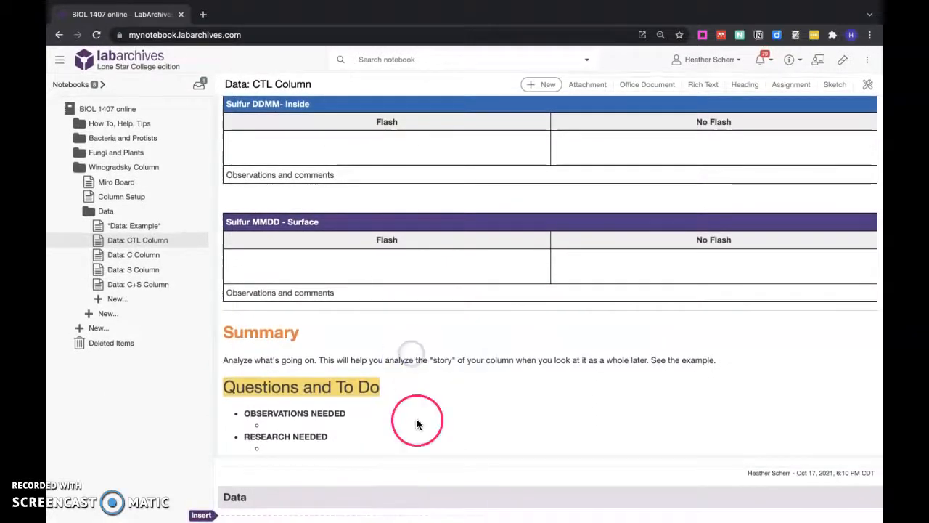
{"action": "left_click", "coordinate": [390, 514]}
{"action": "left_click", "coordinate": [398, 516]}
{"action": "left_click", "coordinate": [424, 374]}
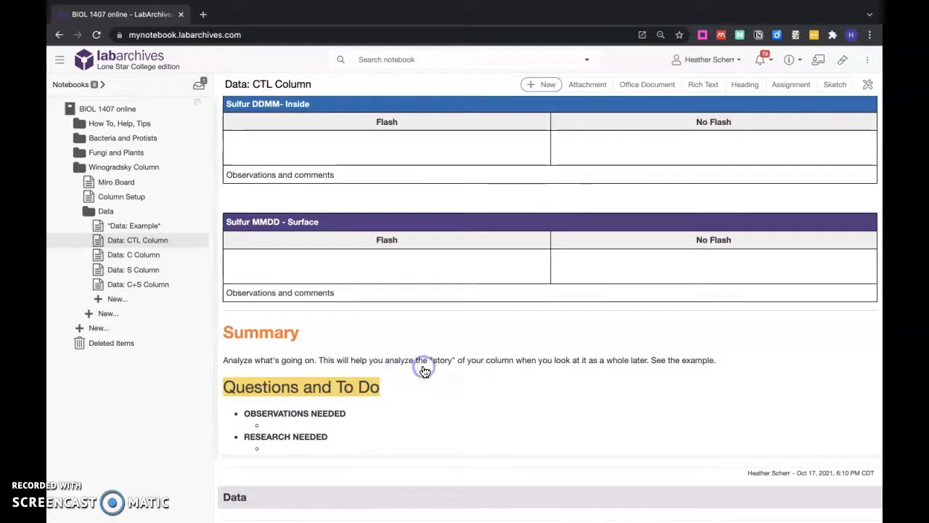
Review the newly inserted Date (Day #) entry below the Data heading and the end of its template content.
{"action": "scroll", "coordinate": [421, 366], "scroll_direction": "up", "scroll_amount": 3}
{"action": "left_click", "coordinate": [275, 222]}
{"action": "scroll", "coordinate": [280, 207], "scroll_direction": "down", "scroll_amount": 9}
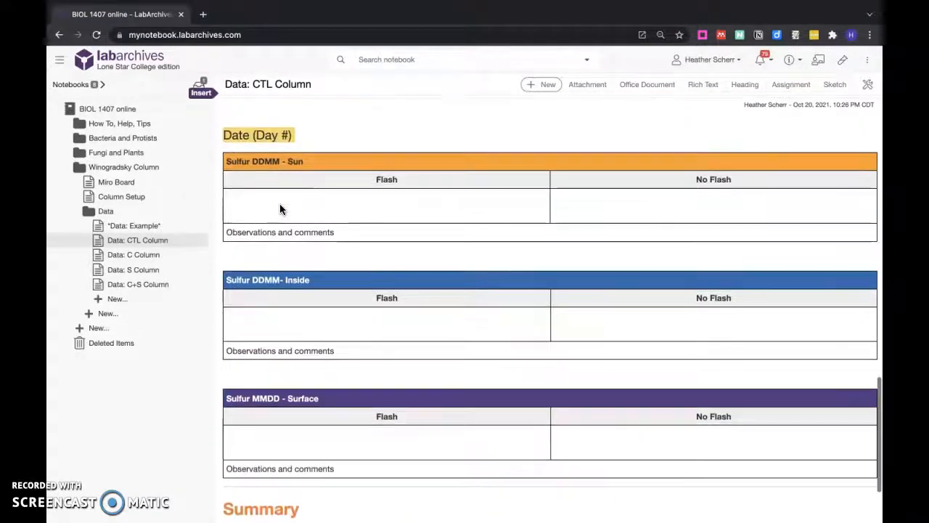
{"action": "scroll", "coordinate": [279, 210], "scroll_direction": "up", "scroll_amount": 2}
{"action": "left_click", "coordinate": [307, 334]}
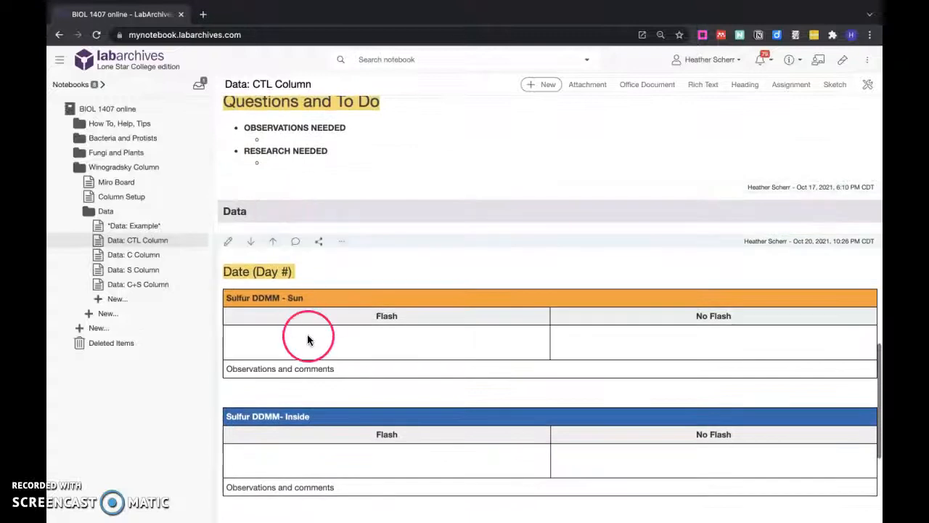
{"action": "left_click", "coordinate": [283, 273]}
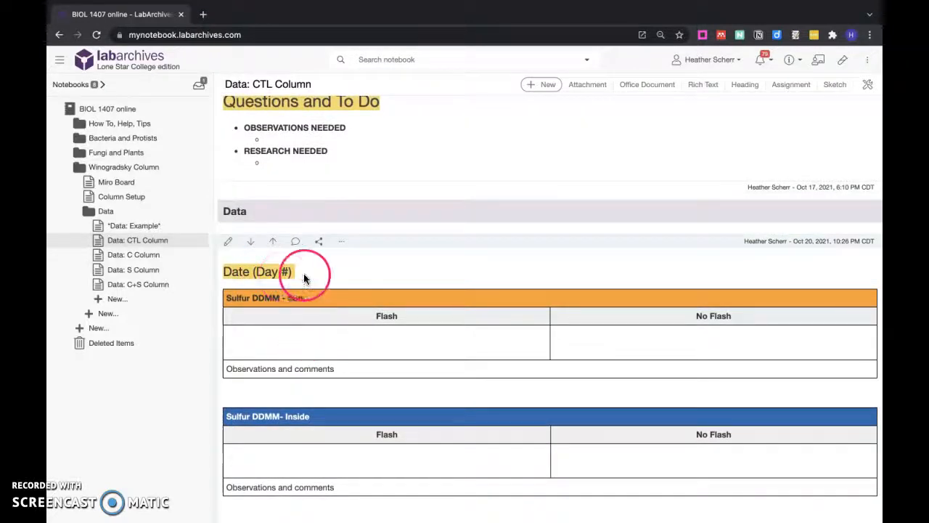
{"action": "scroll", "coordinate": [279, 283], "scroll_direction": "down", "scroll_amount": 4}
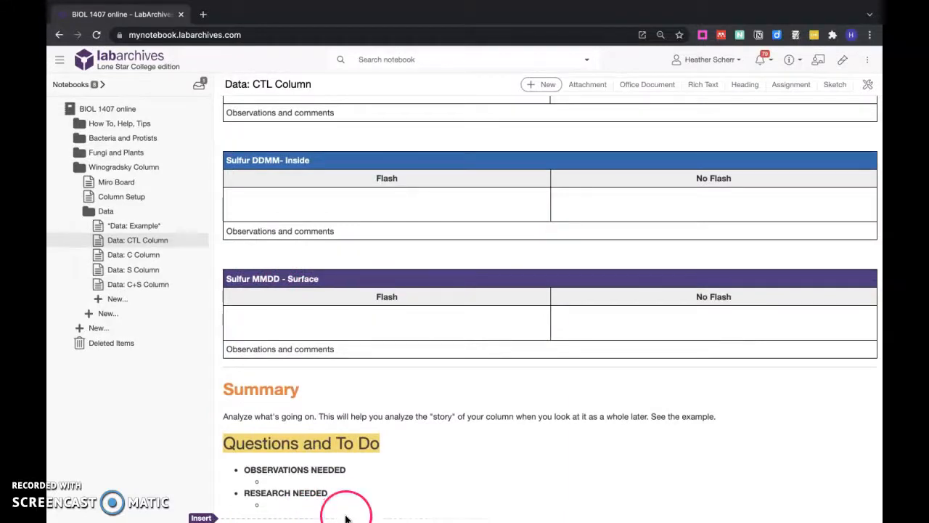
{"action": "scroll", "coordinate": [355, 418], "scroll_direction": "up", "scroll_amount": 1}
{"action": "scroll", "coordinate": [355, 418], "scroll_direction": "down", "scroll_amount": 1}
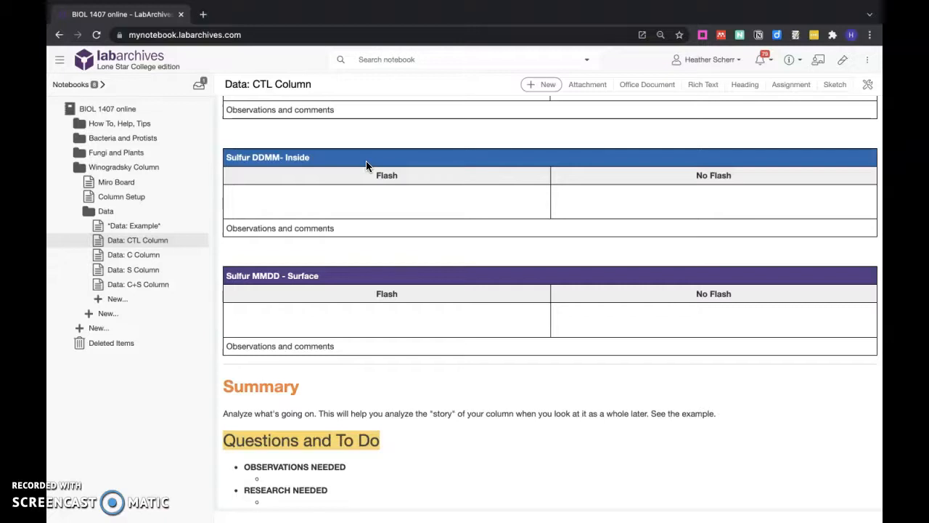
{"action": "scroll", "coordinate": [372, 178], "scroll_direction": "up", "scroll_amount": 1}
{"action": "scroll", "coordinate": [371, 178], "scroll_direction": "down", "scroll_amount": 1}
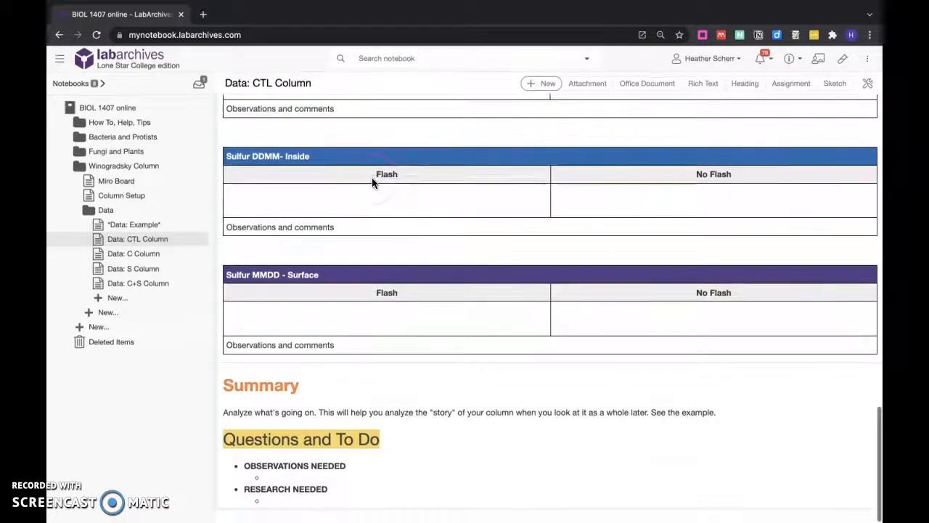
Insert another copy of the copied Date (Day #) template entry directly below the Data heading.
{"action": "left_click", "coordinate": [212, 515]}
{"action": "left_click", "coordinate": [399, 517]}
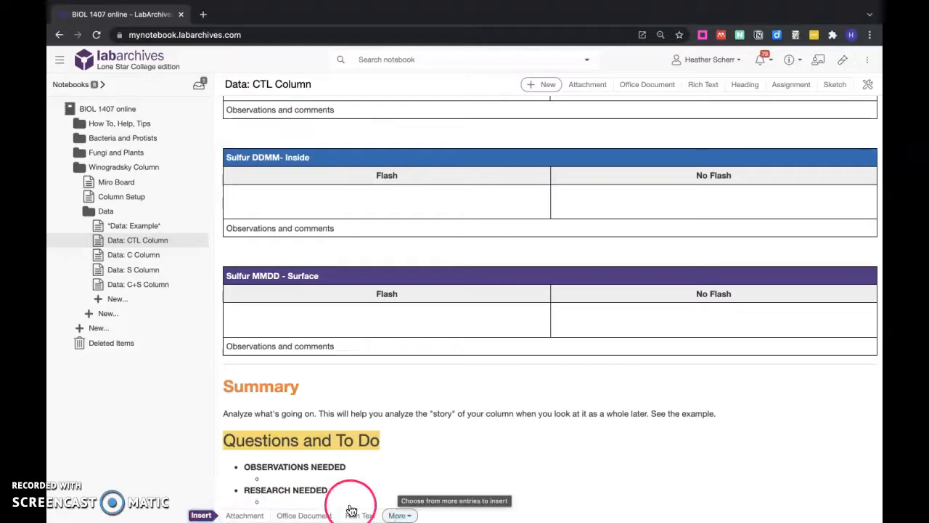
{"action": "scroll", "coordinate": [358, 391], "scroll_direction": "down", "scroll_amount": 4}
{"action": "scroll", "coordinate": [358, 391], "scroll_direction": "up", "scroll_amount": 2}
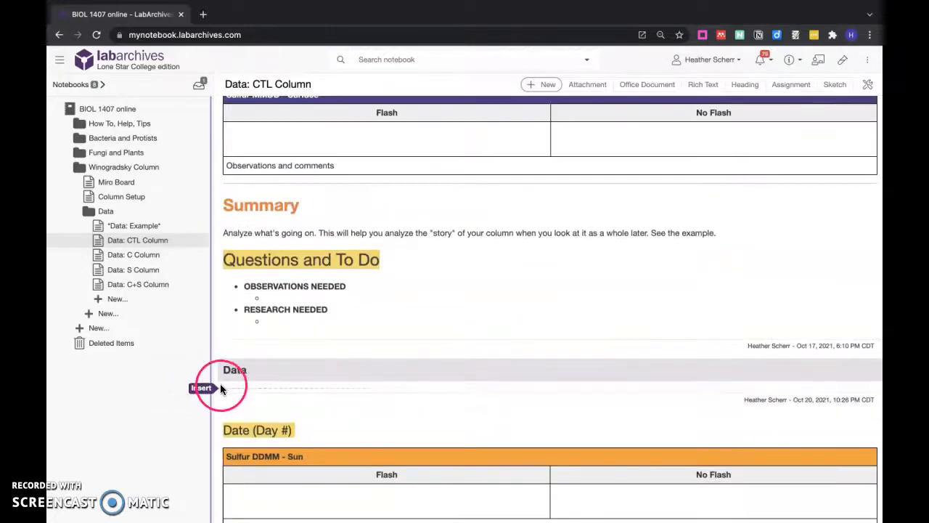
{"action": "left_click", "coordinate": [204, 390]}
{"action": "left_click", "coordinate": [397, 388]}
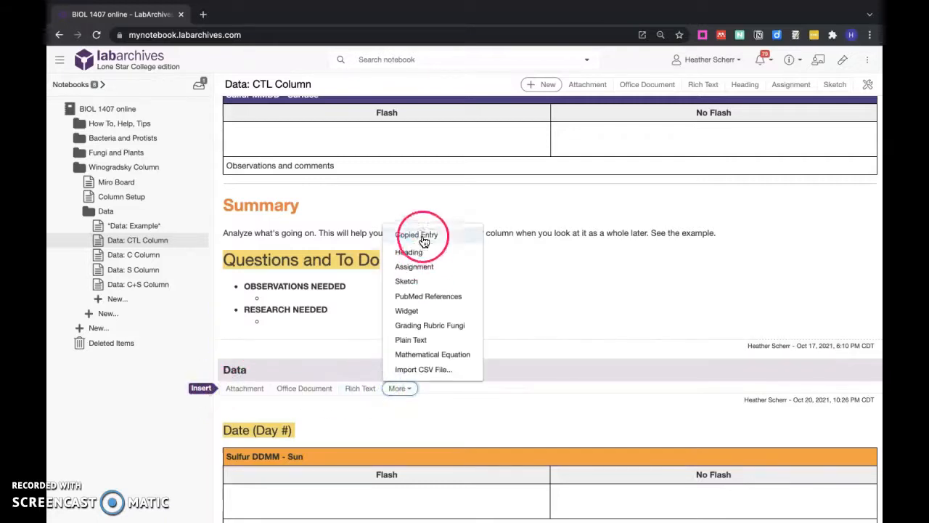
Review the consecutive Date (Day #) entries below the Data heading and where one template copy ends and another begins.
{"action": "scroll", "coordinate": [423, 435], "scroll_direction": "down", "scroll_amount": 4}
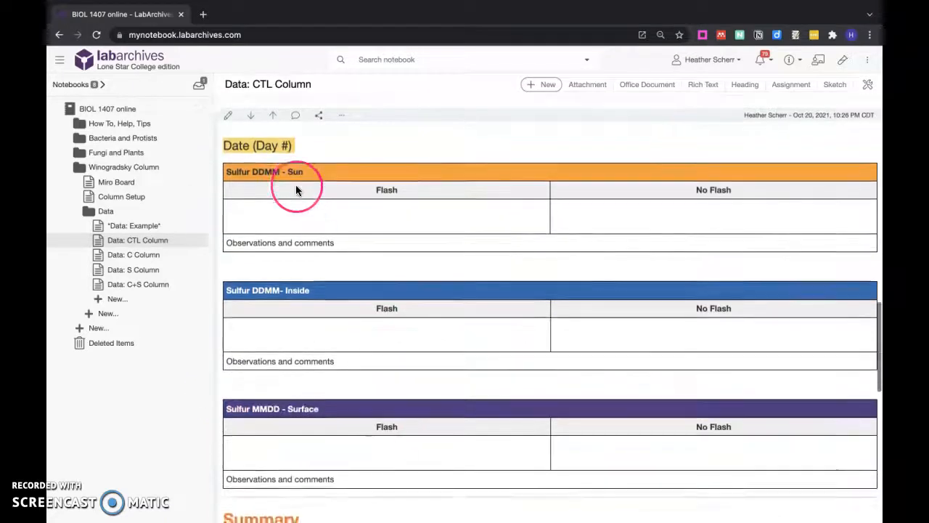
{"action": "scroll", "coordinate": [296, 189], "scroll_direction": "down", "scroll_amount": 2}
{"action": "scroll", "coordinate": [296, 186], "scroll_direction": "up", "scroll_amount": 3}
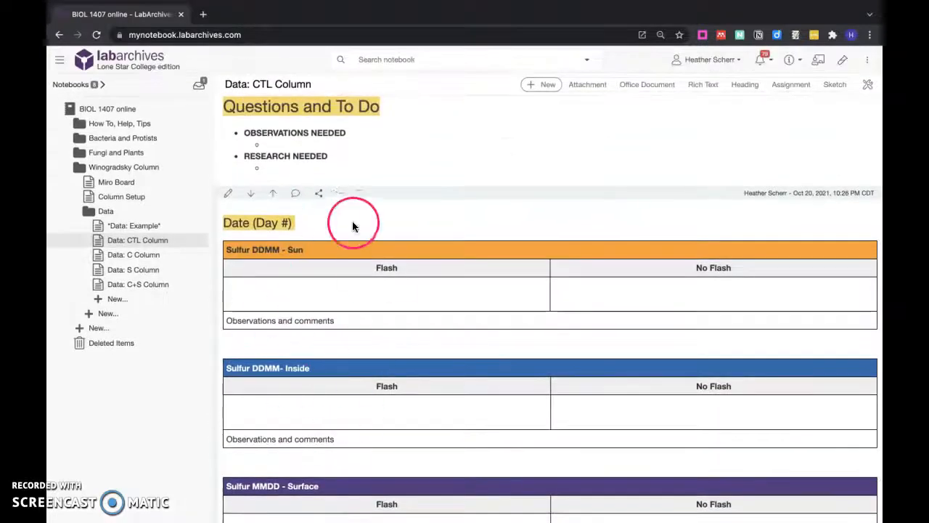
{"action": "scroll", "coordinate": [341, 225], "scroll_direction": "up", "scroll_amount": 4}
{"action": "scroll", "coordinate": [328, 230], "scroll_direction": "down", "scroll_amount": 5}
{"action": "scroll", "coordinate": [377, 290], "scroll_direction": "up", "scroll_amount": 1}
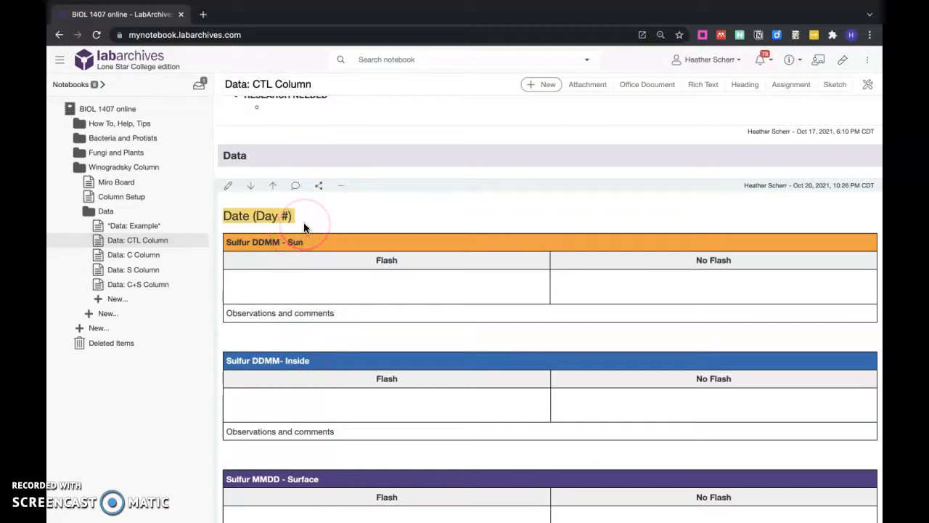
{"action": "scroll", "coordinate": [306, 223], "scroll_direction": "up", "scroll_amount": 1}
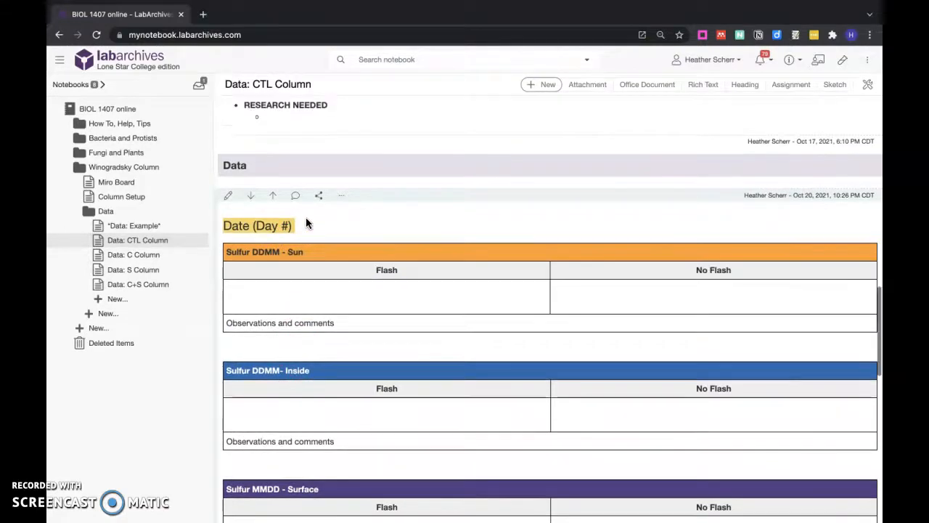
Delete the two Date (Day #) template copies inserted below the Data heading.
{"action": "left_click", "coordinate": [340, 196]}
{"action": "left_click", "coordinate": [363, 285]}
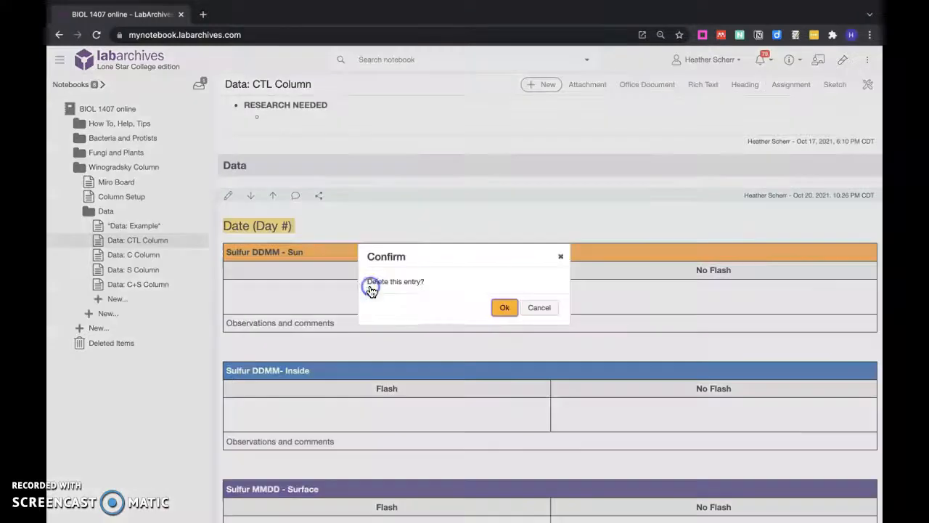
{"action": "left_click", "coordinate": [501, 307]}
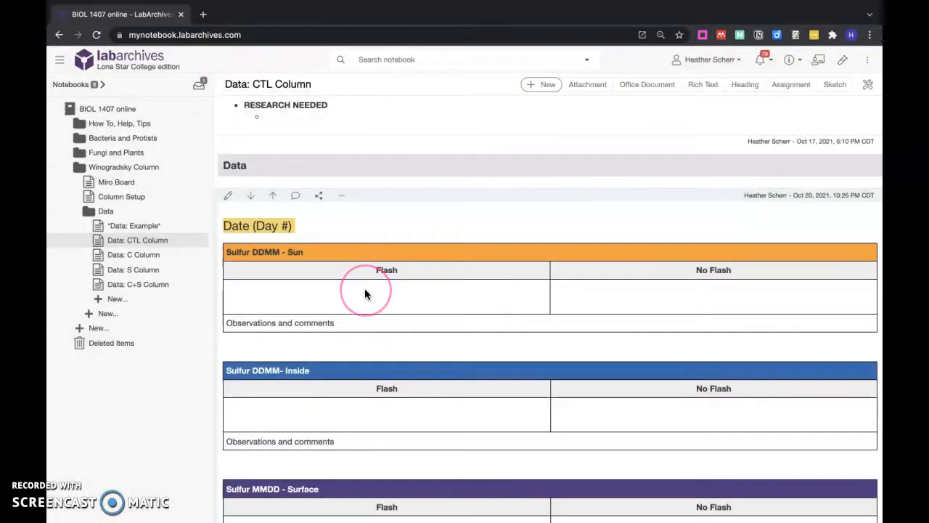
{"action": "left_click", "coordinate": [345, 197]}
{"action": "left_click", "coordinate": [370, 288]}
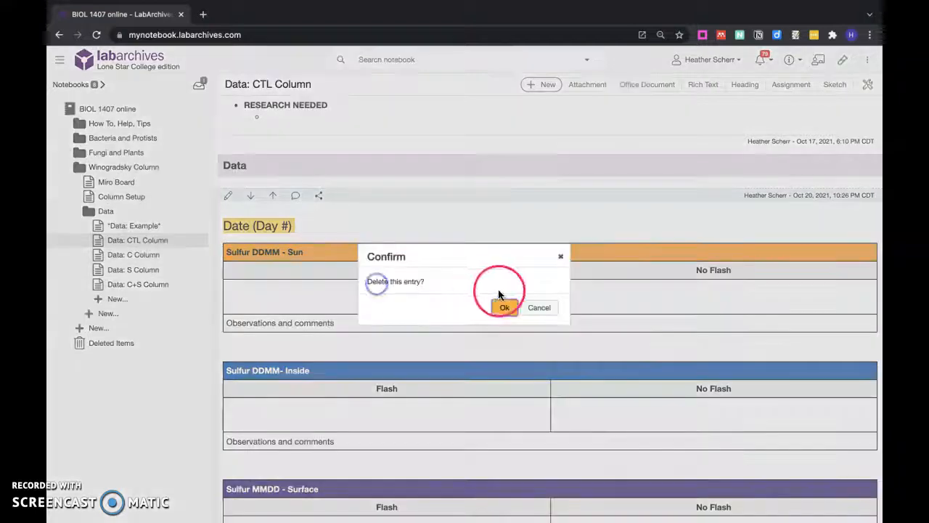